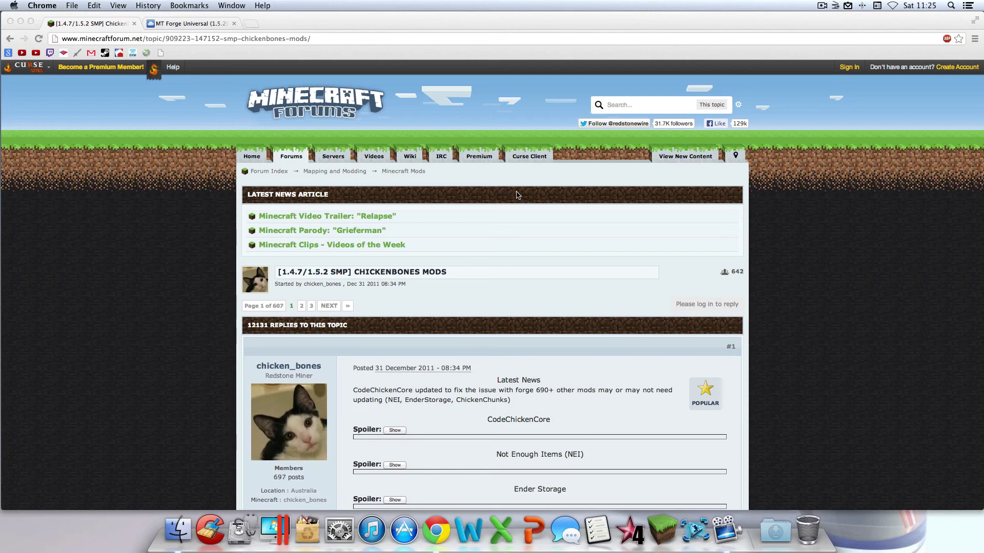
# Bring Chrome to the front and scroll through the ChickenBones forum topic
pyautogui.click(633, 11)
pyautogui.moveTo(355, 17); pyautogui.dragTo(354, 17)
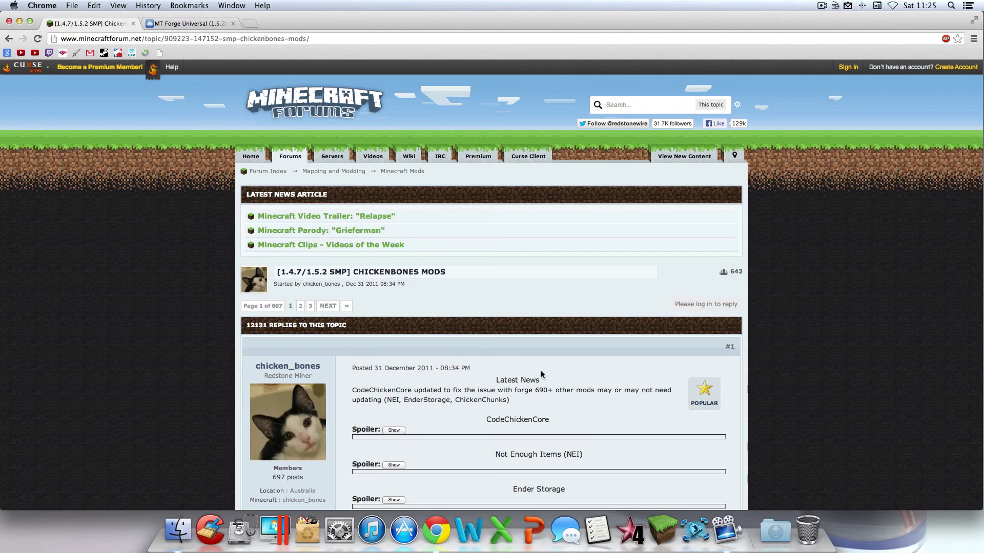
pyautogui.scroll(-3, 442, 323)
pyautogui.scroll(2, 386, 289)
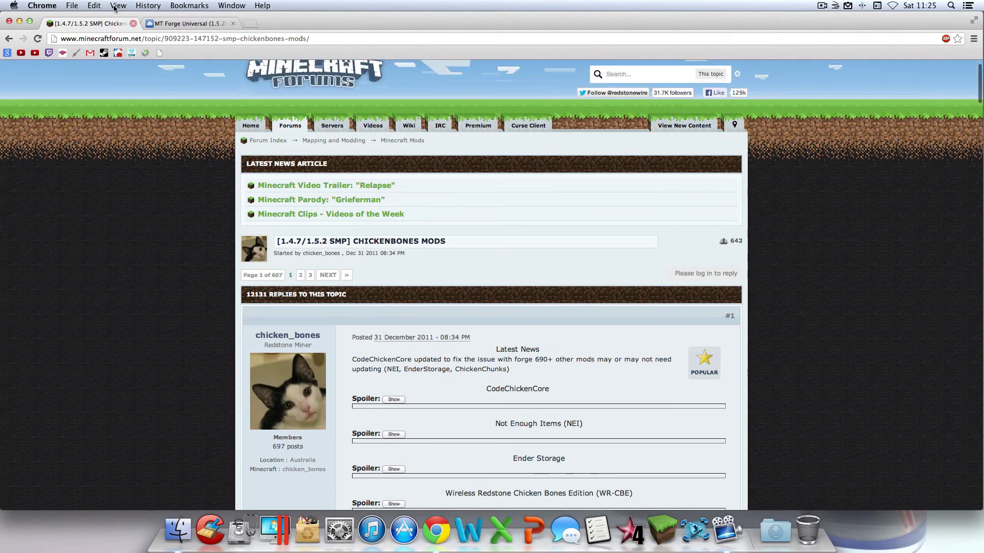
# Check the Forge zip file name on the MT Forge Universal download page
pyautogui.click(162, 26)
pyautogui.moveTo(457, 276); pyautogui.dragTo(546, 284)
pyautogui.click(509, 295)
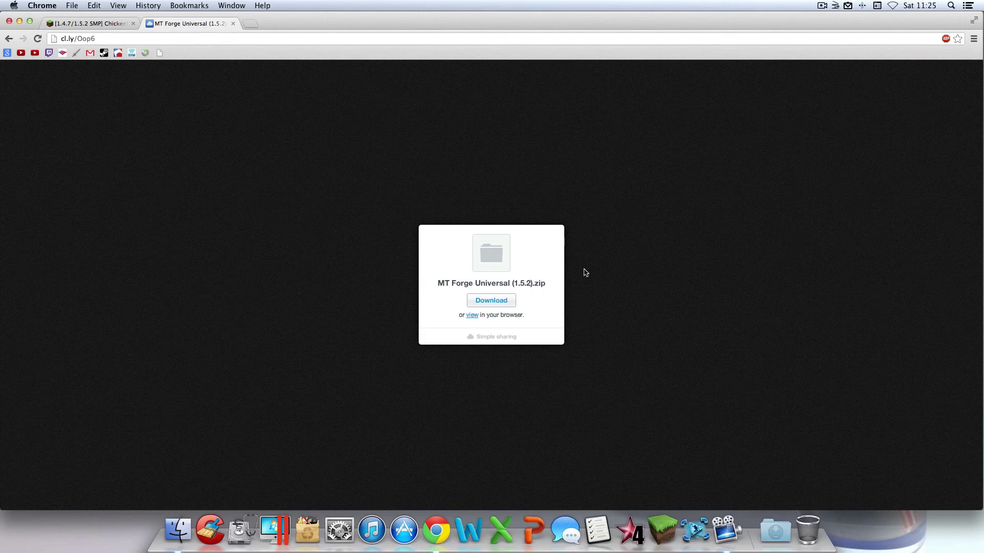
pyautogui.moveTo(555, 283); pyautogui.dragTo(539, 283)
pyautogui.click(314, 251)
# Back on the ChickenBones topic, locate the CodeChickenCore and Not Enough Items headings
pyautogui.click(92, 24)
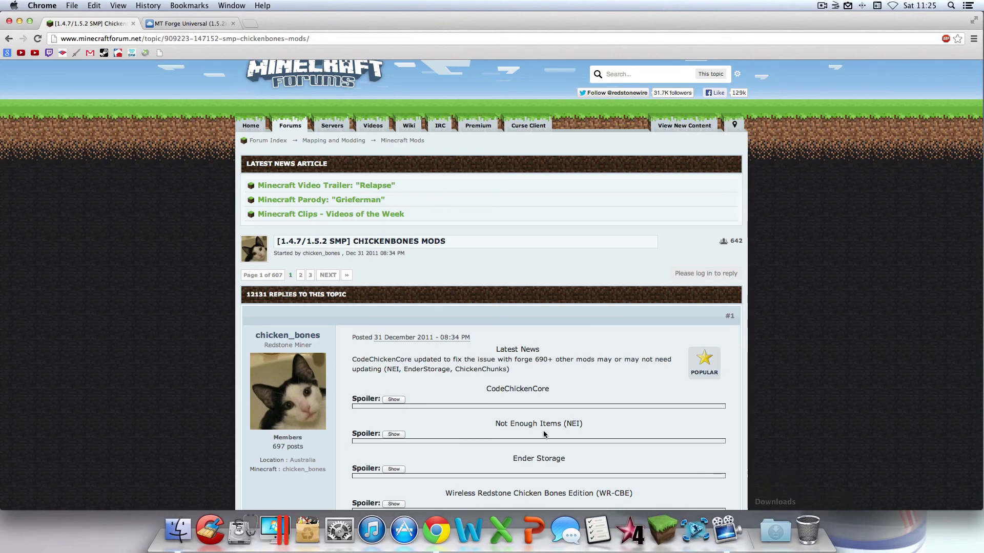
pyautogui.scroll(-3, 466, 364)
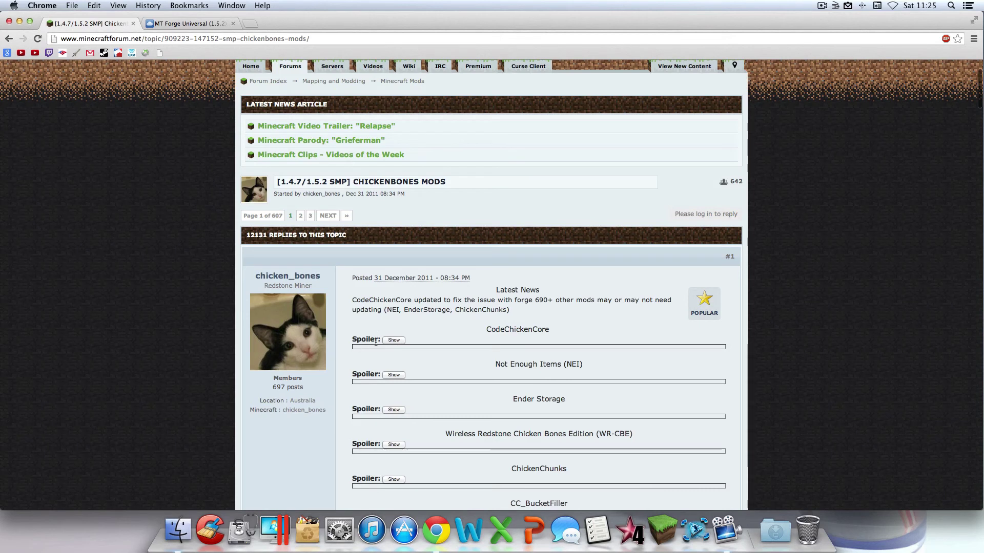
pyautogui.tripleClick(511, 340)
pyautogui.click(522, 341)
pyautogui.doubleClick(515, 329)
pyautogui.click(530, 374)
pyautogui.moveTo(495, 364); pyautogui.dragTo(520, 364)
pyautogui.click(531, 363)
# Expand the Not Enough Items and CodeChickenCore sections of the forum post
pyautogui.click(397, 377)
pyautogui.click(393, 341)
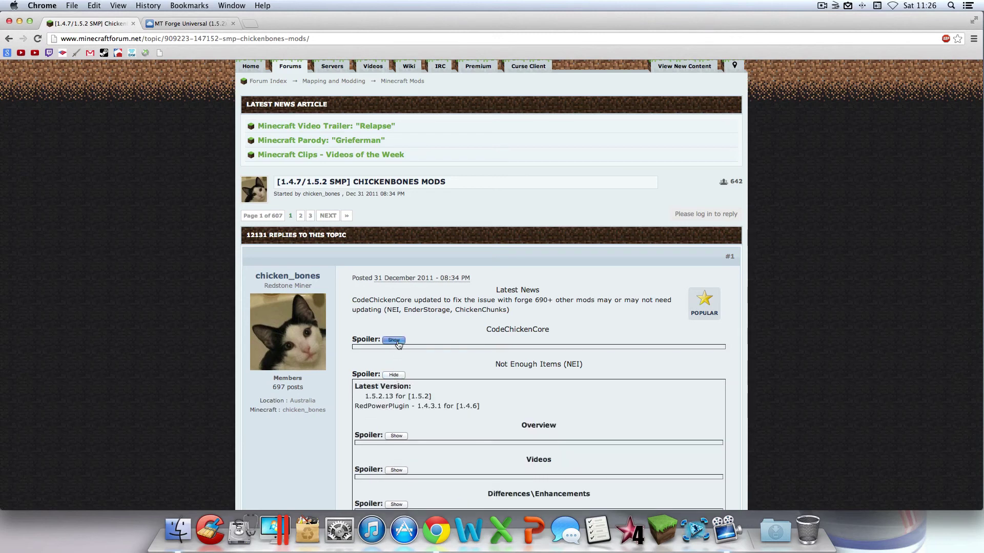
pyautogui.scroll(-5, 482, 378)
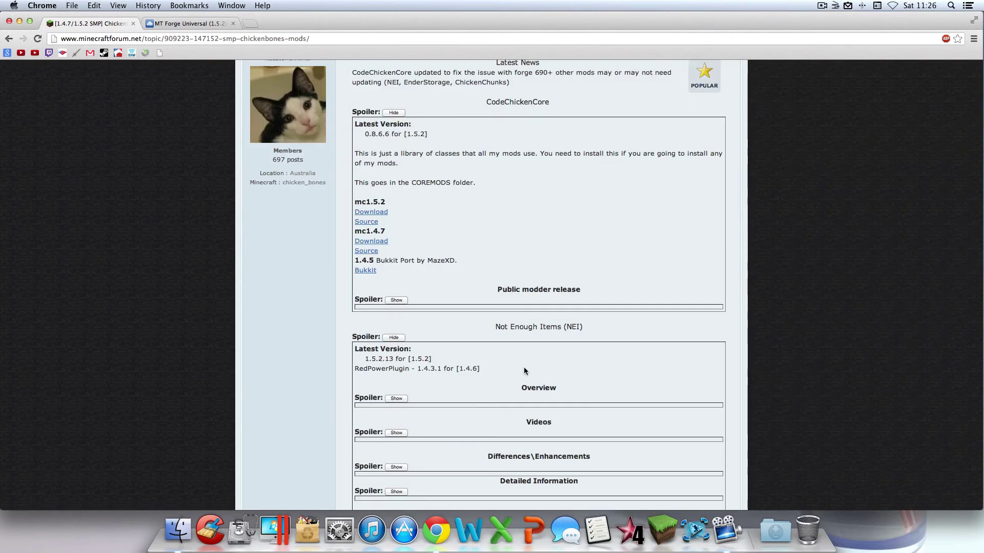
pyautogui.scroll(4, 554, 314)
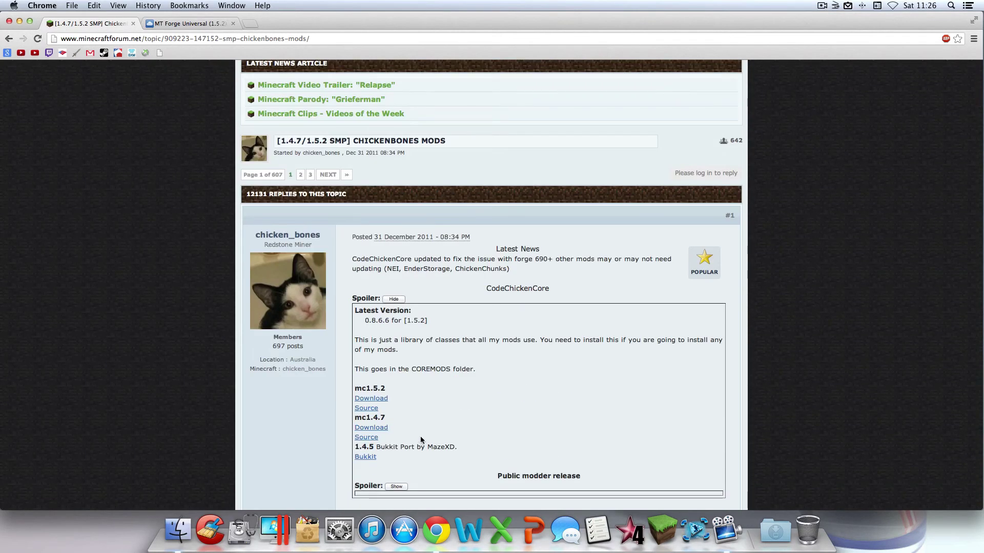
# Follow the CodeChickenCore mc1.5.2 link, then expand ChickenChunks and CodeChickenCore again
pyautogui.click(385, 399)
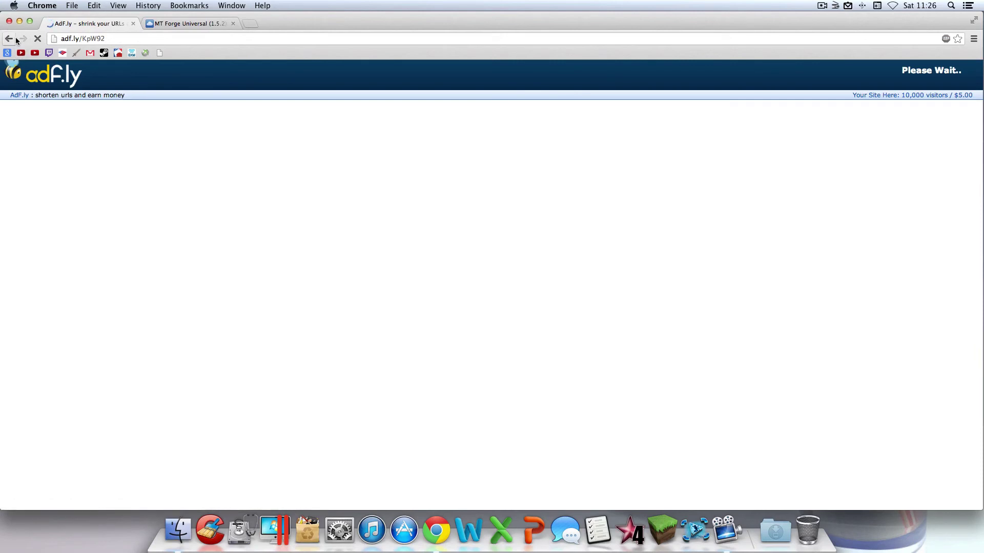
pyautogui.scroll(-3, 386, 383)
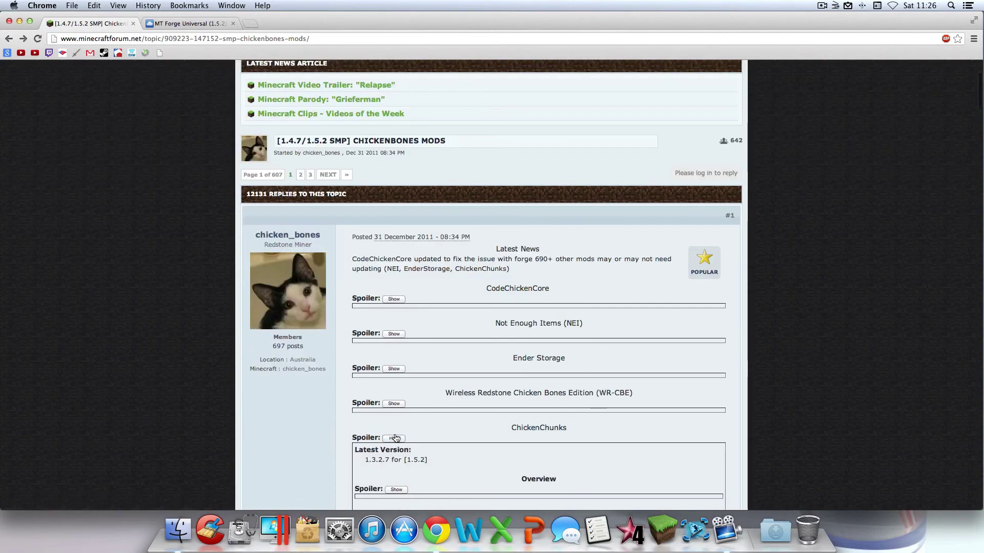
pyautogui.click(395, 334)
pyautogui.click(395, 300)
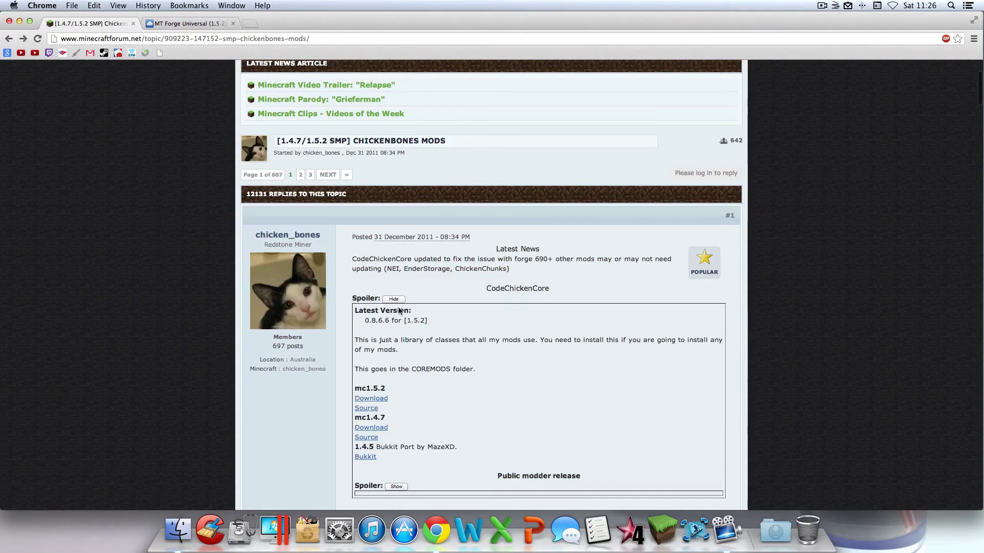
# Download the CodeChickenCore mc1.5.2 jar through adf.ly in a new tab, keeping it past the warning
pyautogui.rightClick(372, 399)
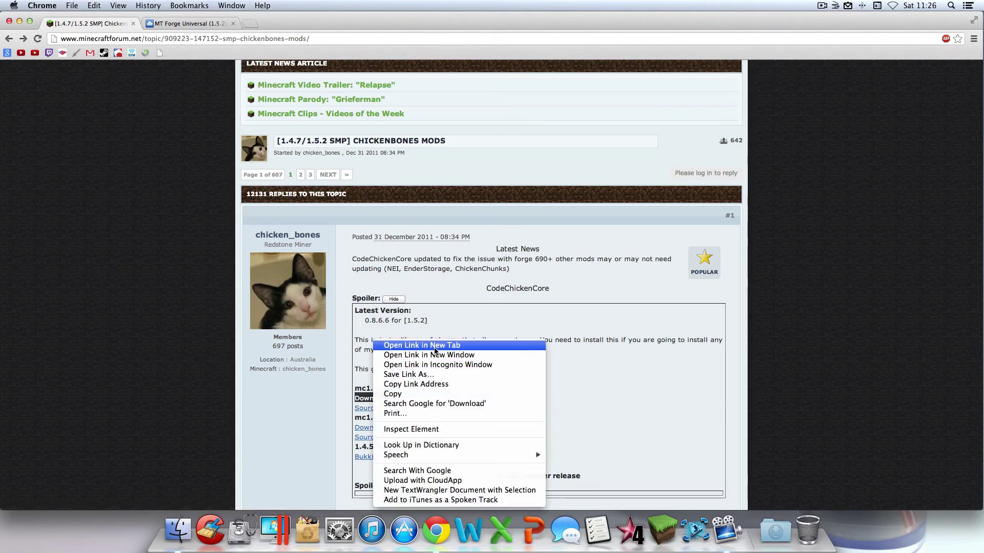
pyautogui.click(405, 404)
pyautogui.click(211, 21)
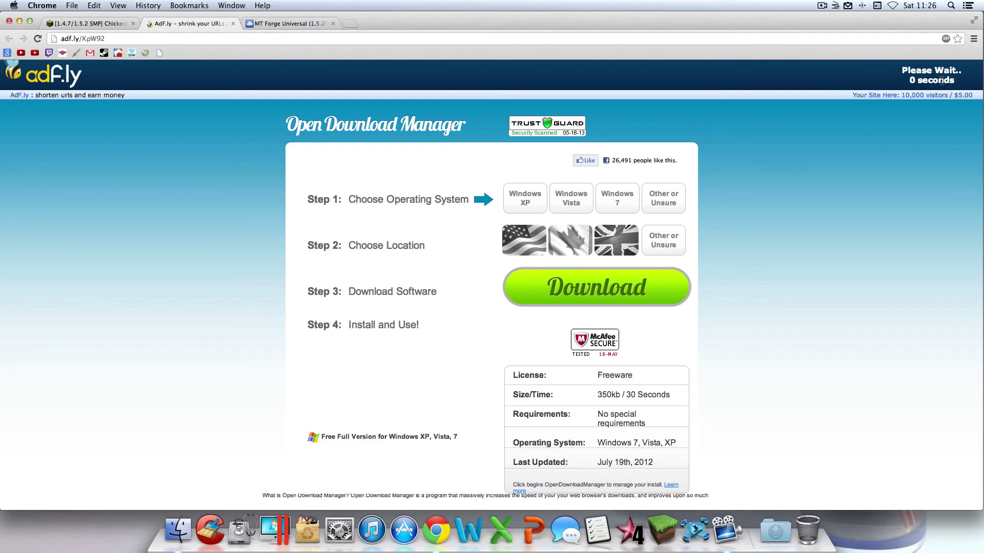
pyautogui.click(934, 75)
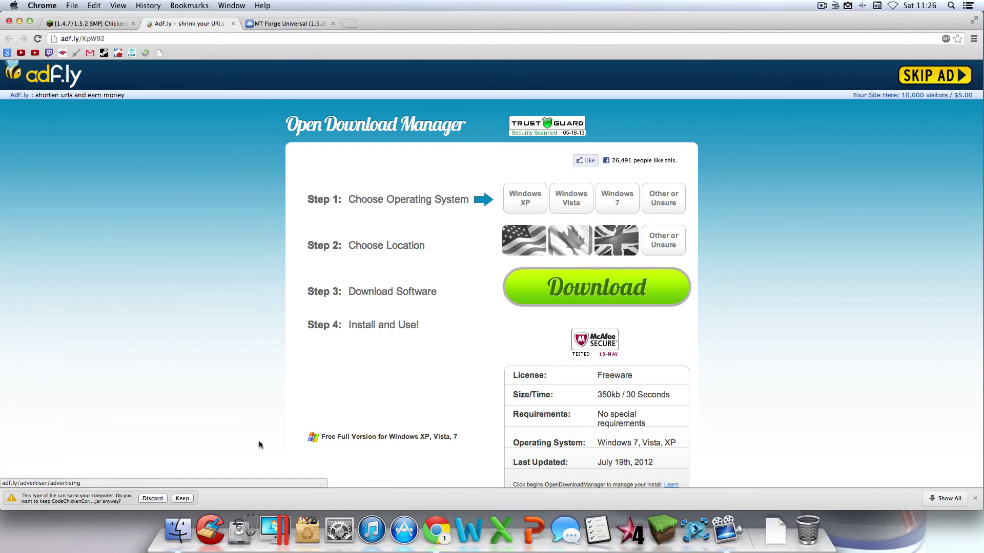
pyautogui.click(182, 499)
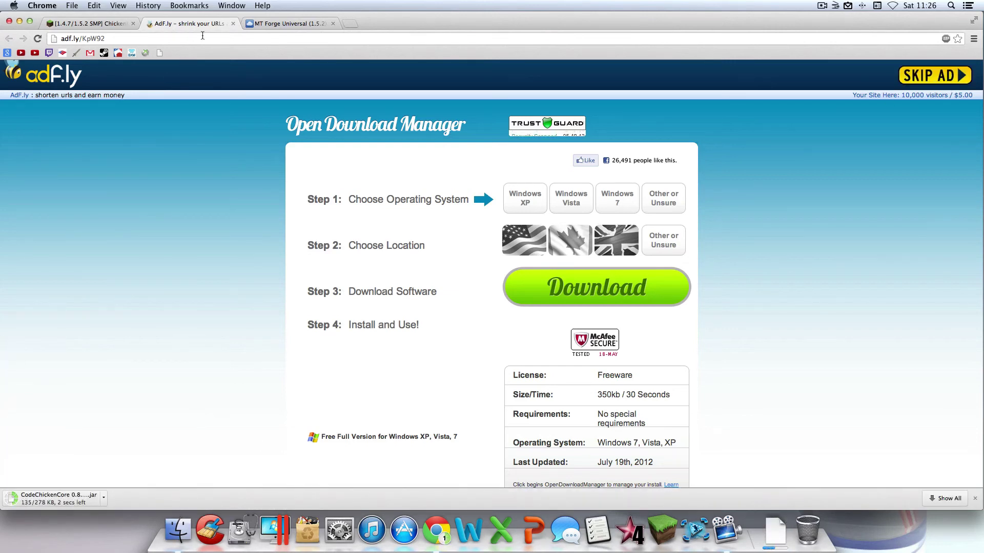
pyautogui.click(232, 24)
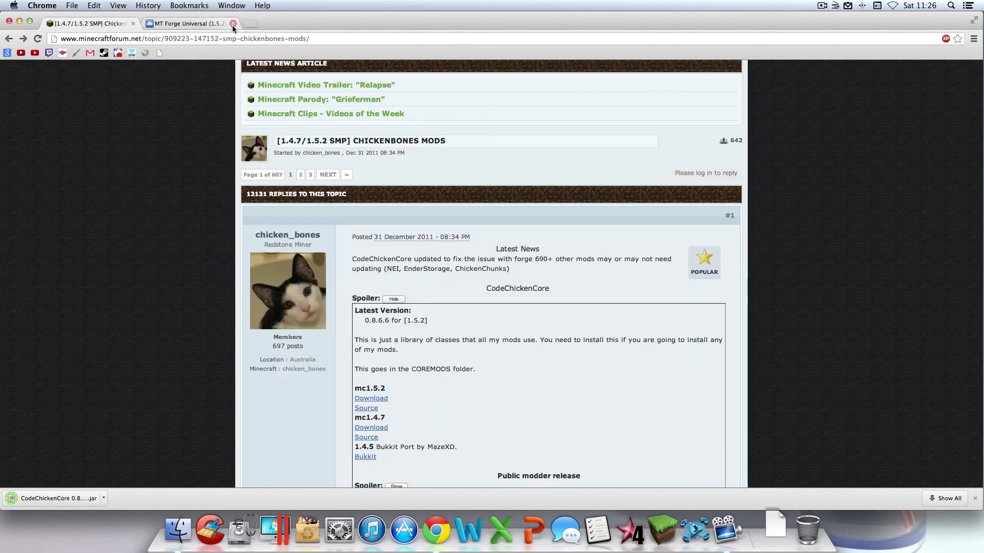
# Expand the Install Instructions + Downloads section of the NEI post
pyautogui.scroll(-5, 466, 326)
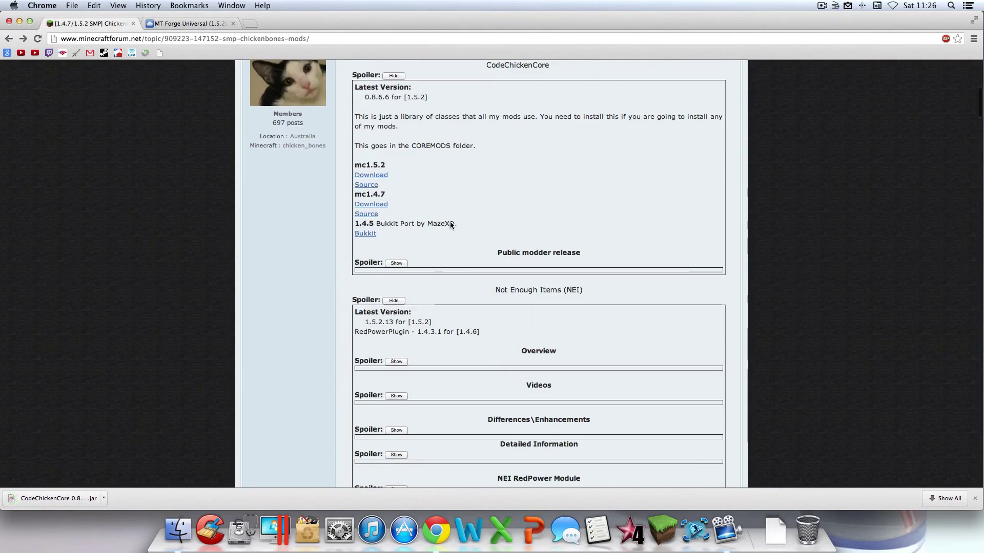
pyautogui.scroll(-2, 478, 336)
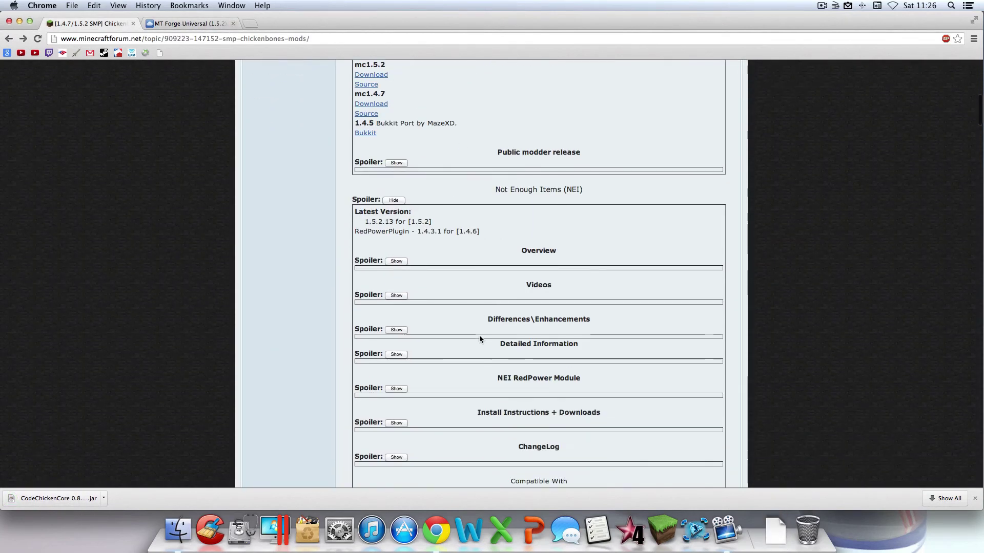
pyautogui.click(396, 422)
pyautogui.scroll(-2, 540, 414)
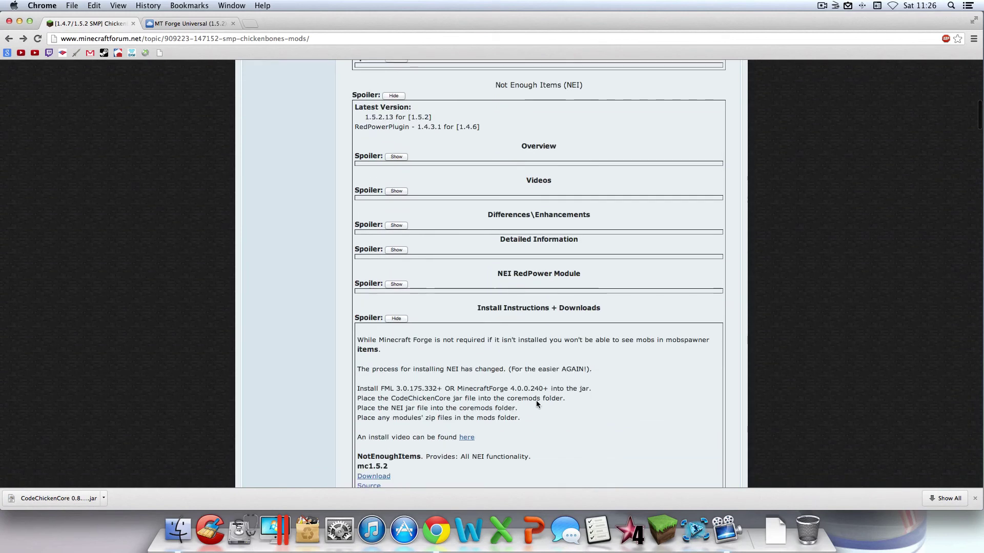
pyautogui.scroll(-2, 425, 353)
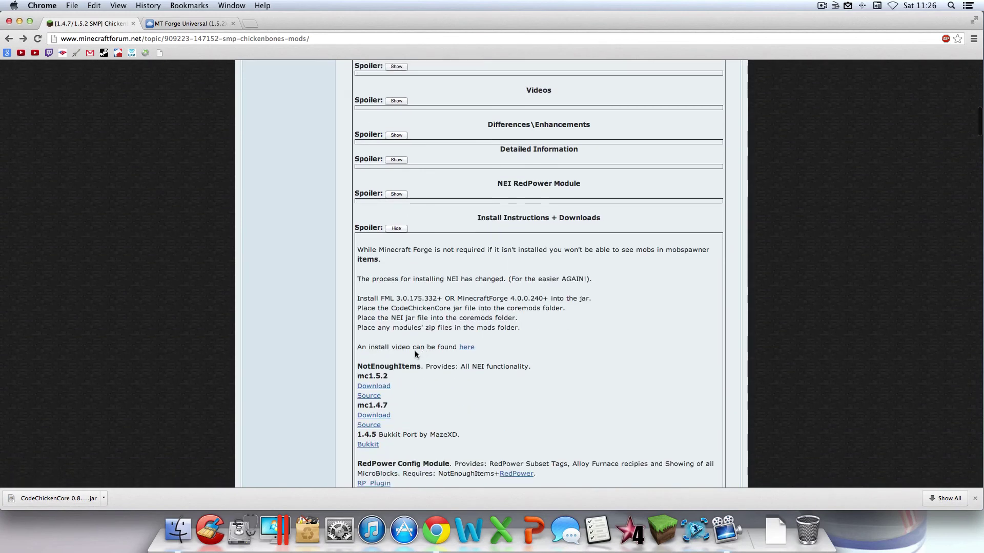
# Download the NotEnoughItems mc1.5.2 jar, then start the MT Forge Universal (1.5.2) zip download
pyautogui.click(387, 389)
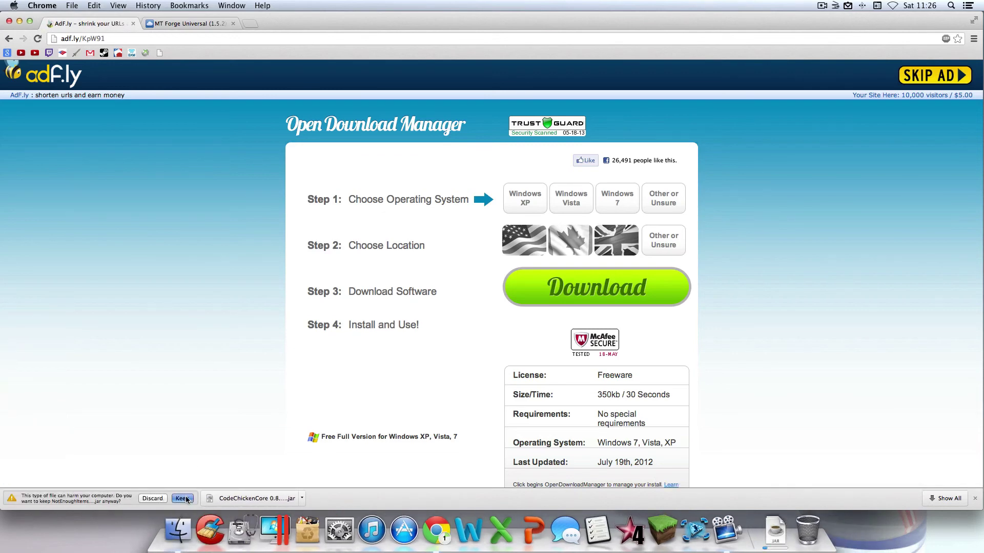
pyautogui.click(186, 499)
pyautogui.click(133, 24)
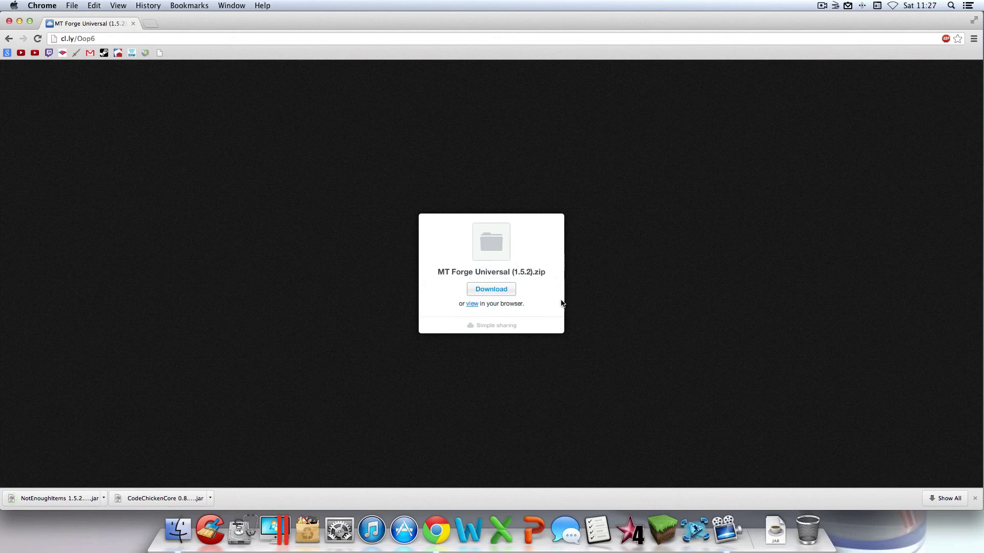
pyautogui.click(500, 290)
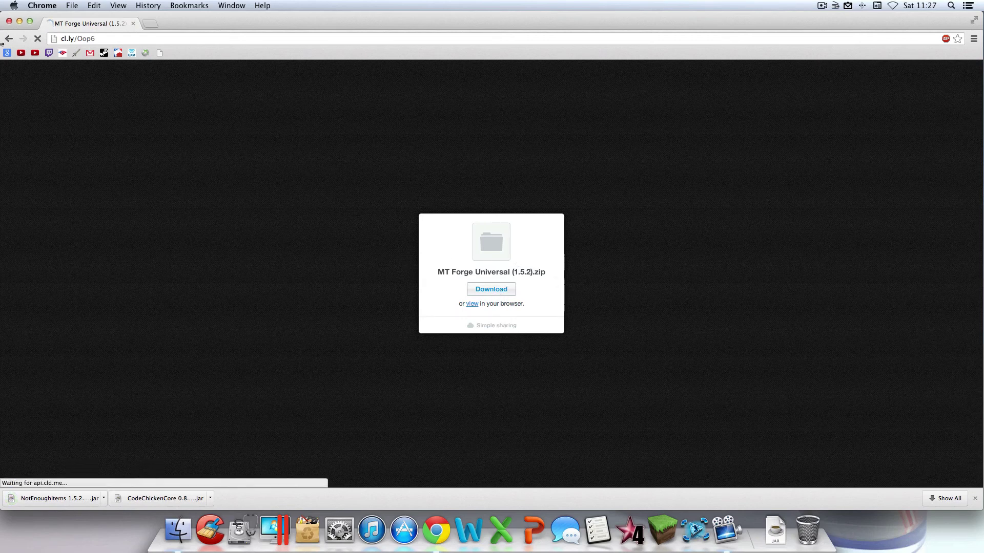
# Close Chrome and move the three downloaded files from Downloads onto the desktop
pyautogui.click(9, 21)
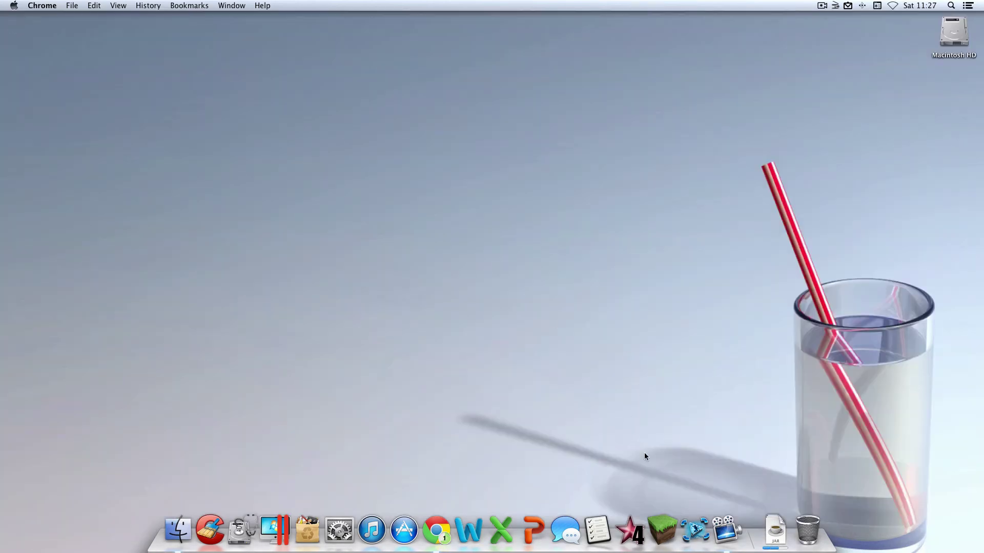
pyautogui.click(178, 529)
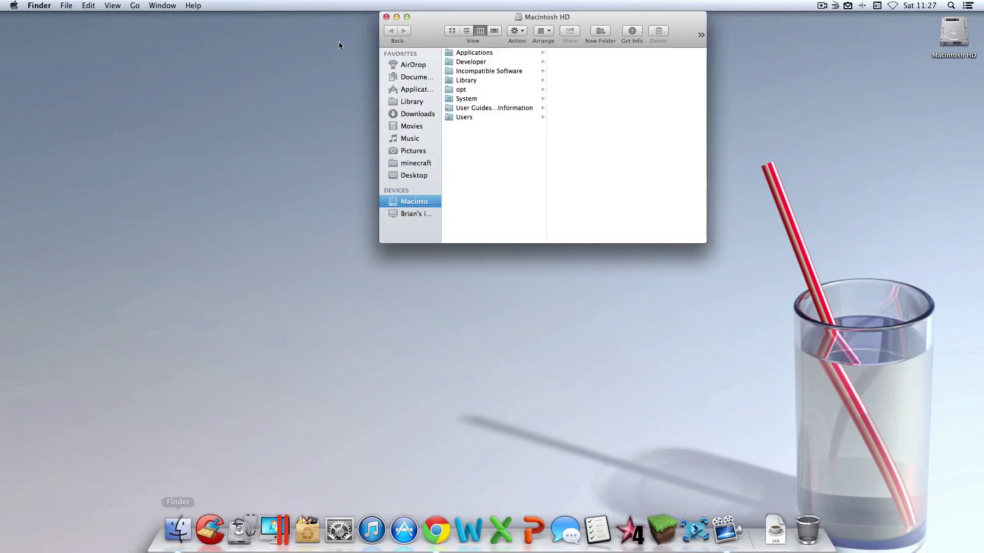
pyautogui.click(423, 113)
pyautogui.moveTo(504, 190); pyautogui.dragTo(885, 88)
pyautogui.click(387, 17)
# Unzip the MT Forge Universal (1.5.2) archive and drag the zip to the Trash
pyautogui.click(775, 111)
pyautogui.moveTo(775, 107); pyautogui.dragTo(866, 234)
pyautogui.doubleClick(874, 103)
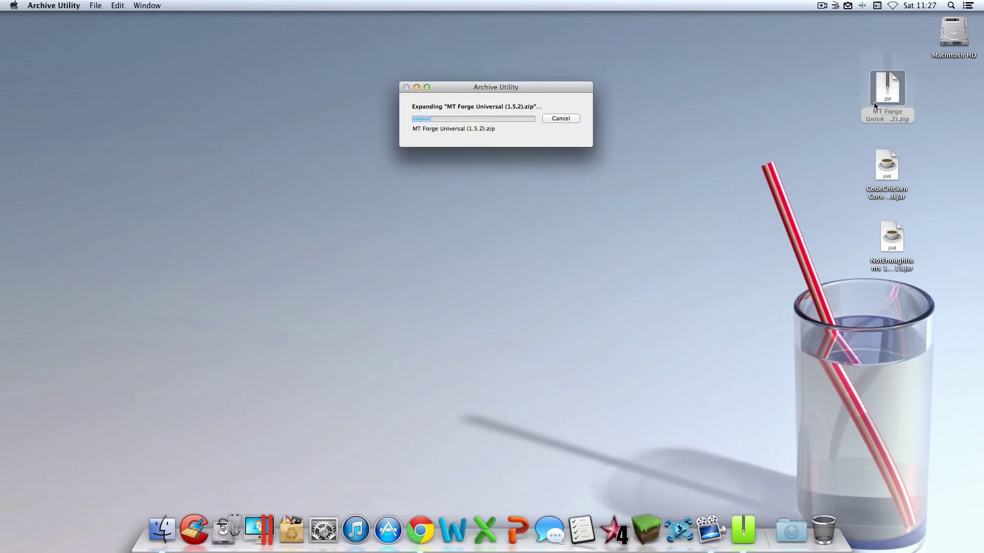
pyautogui.moveTo(874, 90); pyautogui.dragTo(810, 513)
# Clean up the desktop icons, placing NotEnoughItems below CodeChickenCore
pyautogui.moveTo(843, 77); pyautogui.dragTo(949, 224)
pyautogui.rightClick(858, 165)
pyautogui.click(829, 210)
pyautogui.click(735, 326)
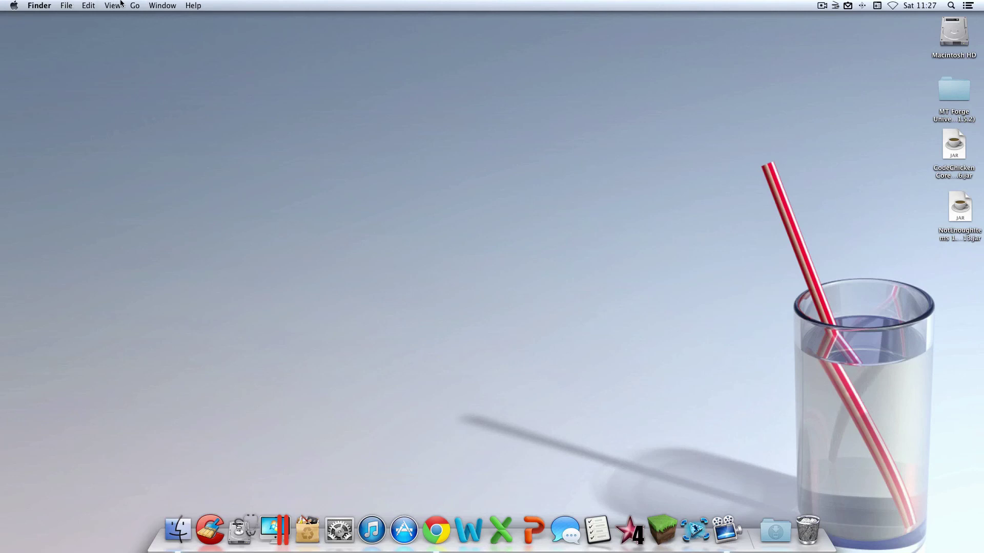
pyautogui.click(135, 5)
# Jump to the ~/Library folder with Go to Folder
pyautogui.click(495, 263)
pyautogui.click(134, 5)
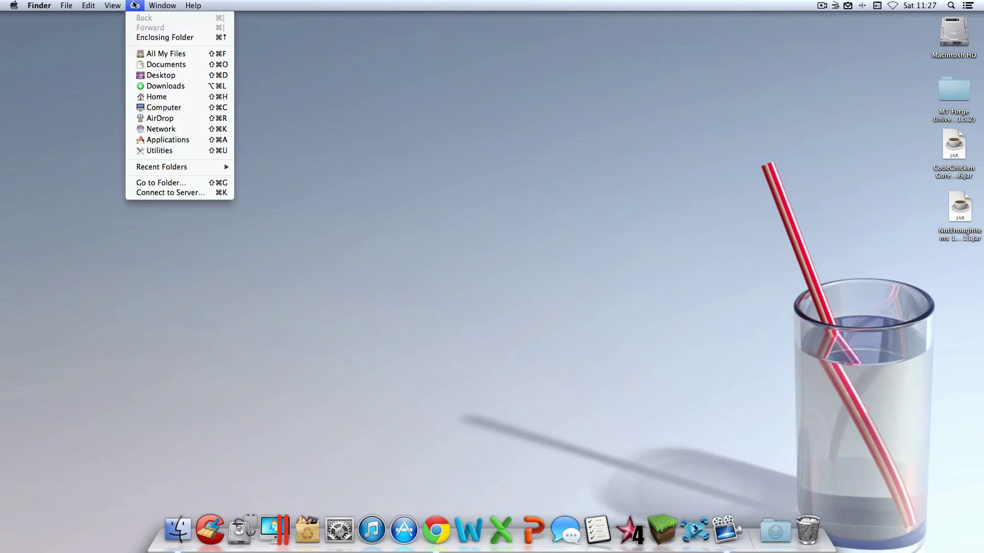
pyautogui.click(180, 183)
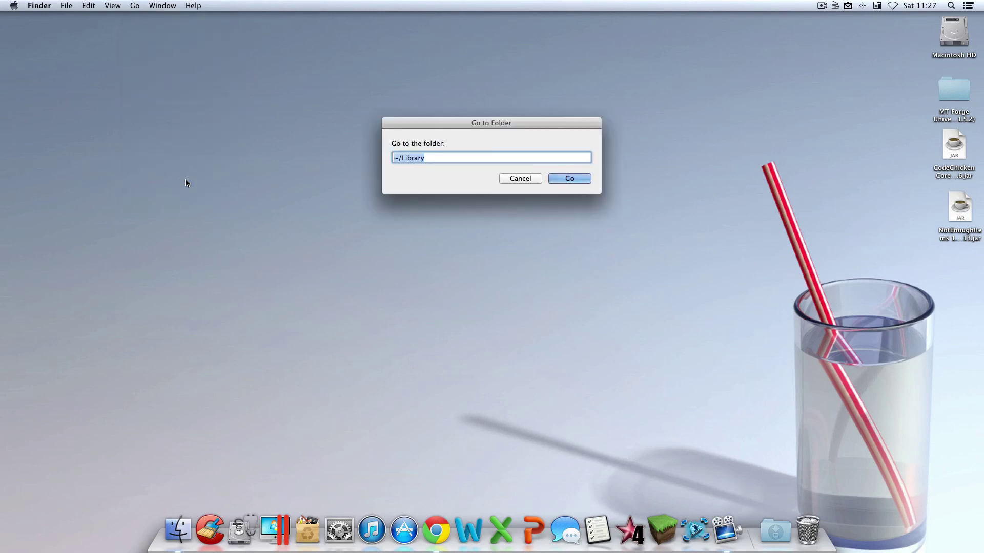
pyautogui.click(448, 155)
pyautogui.click(569, 177)
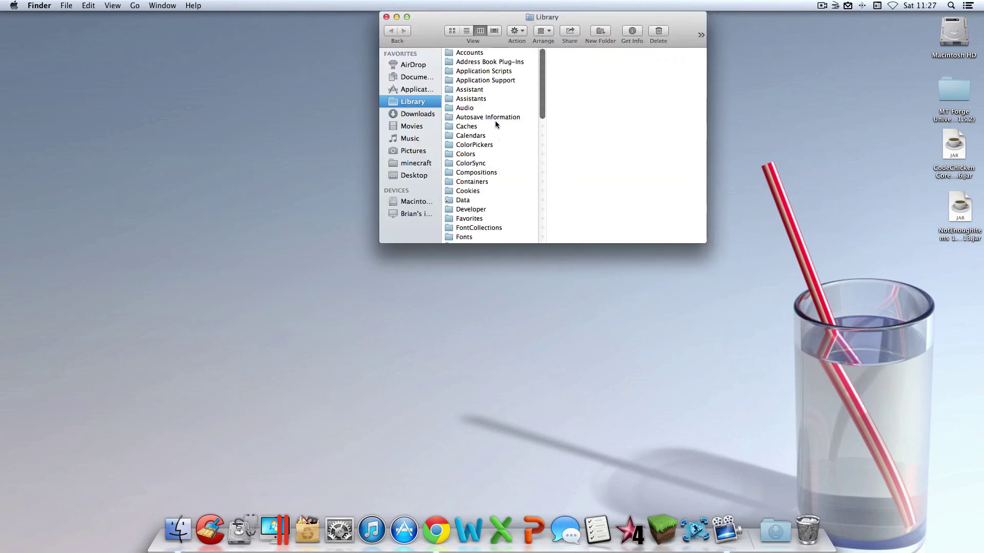
# Open Application Support > minecraft and show its contents in list view
pyautogui.click(497, 81)
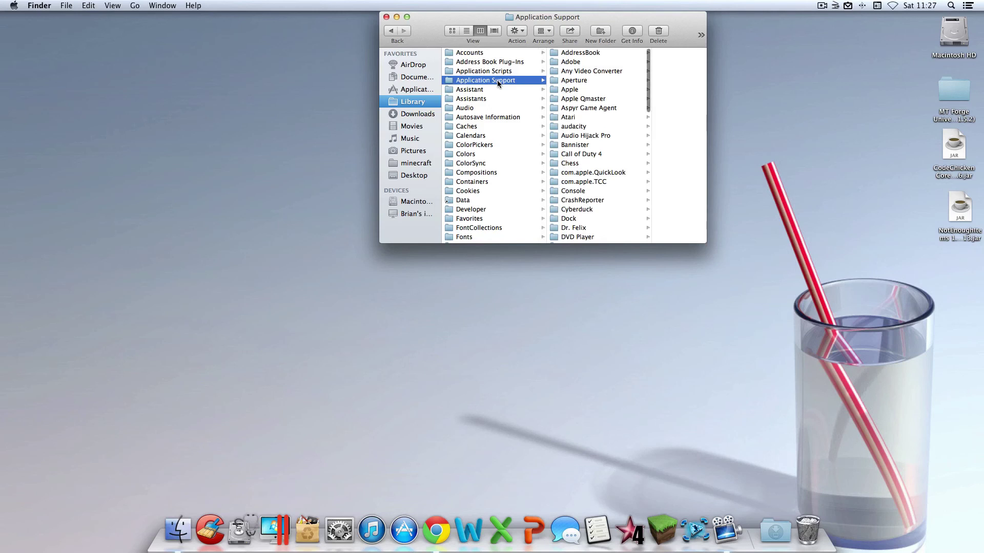
pyautogui.scroll(-8, 584, 149)
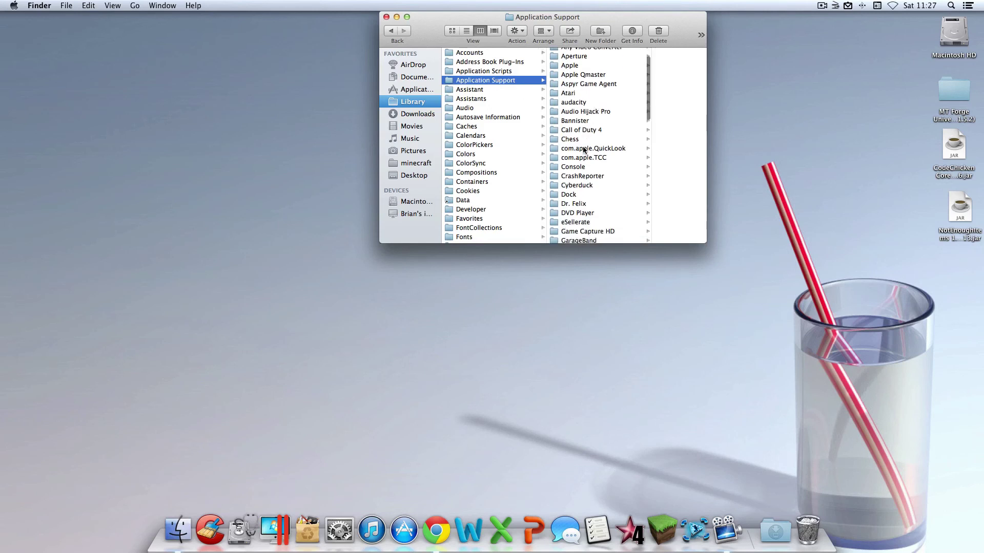
pyautogui.scroll(-4, 584, 149)
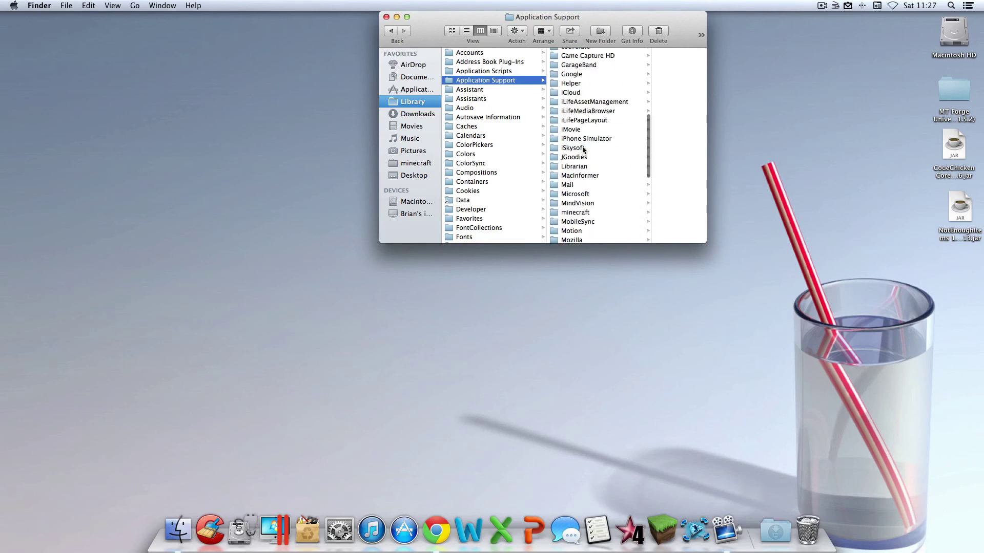
pyautogui.click(576, 213)
pyautogui.click(466, 32)
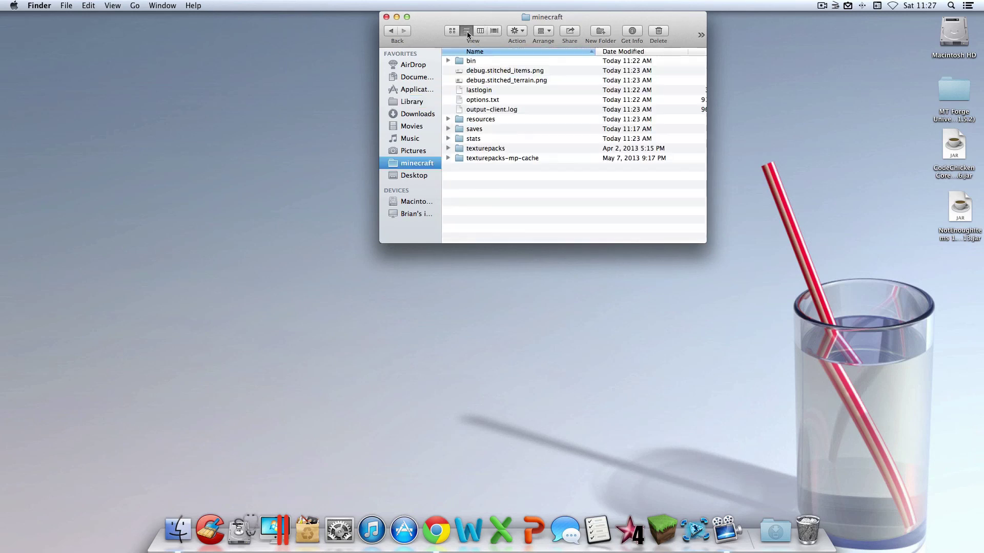
pyautogui.click(473, 61)
# In bin, rename minecraft.jar to minecraft.jar.zip through Get Info, accepting the extension change
pyautogui.doubleClick(473, 61)
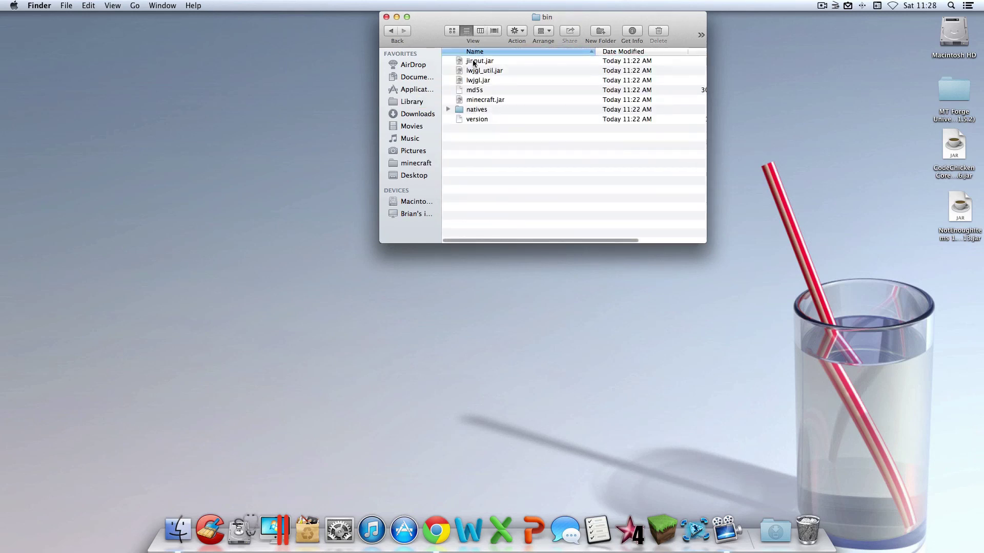
pyautogui.click(491, 103)
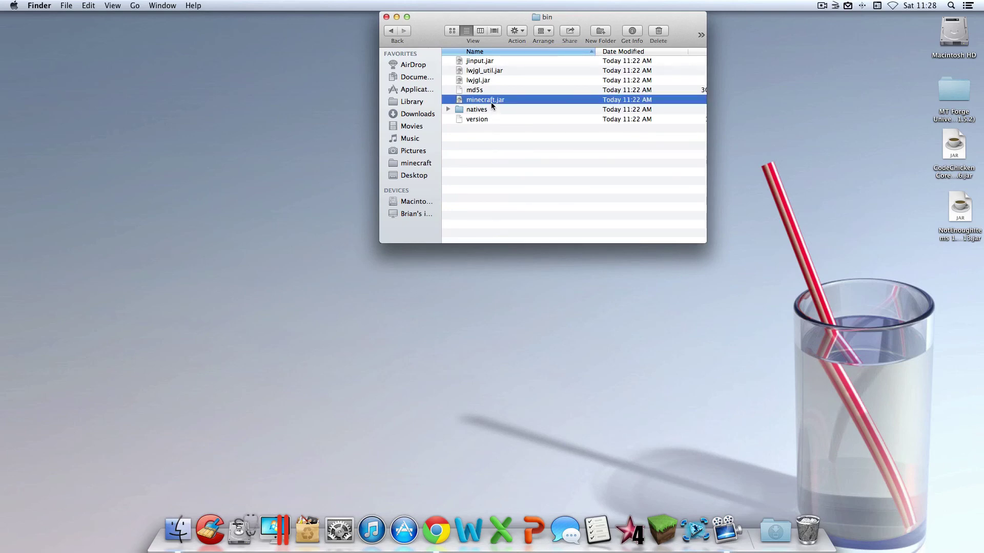
pyautogui.rightClick(492, 104)
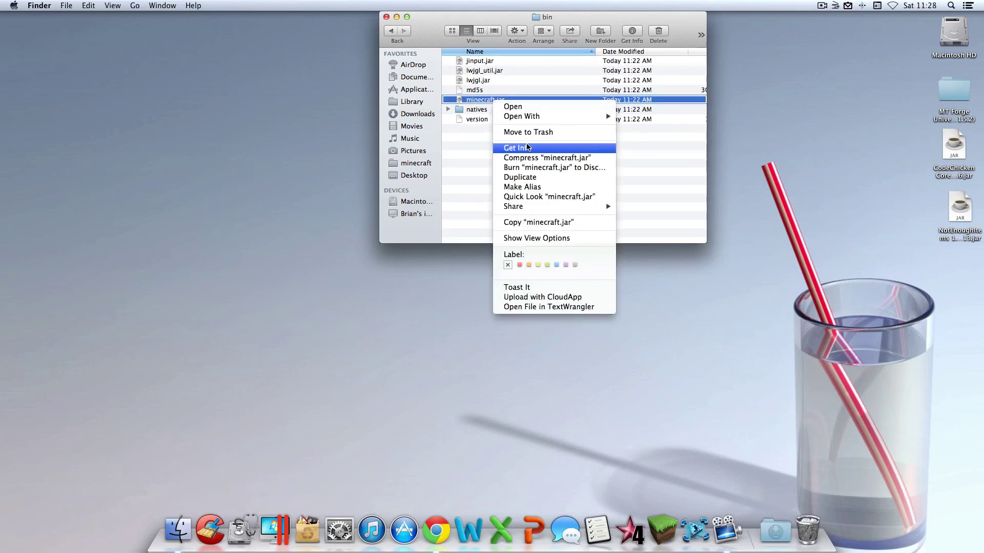
pyautogui.click(527, 147)
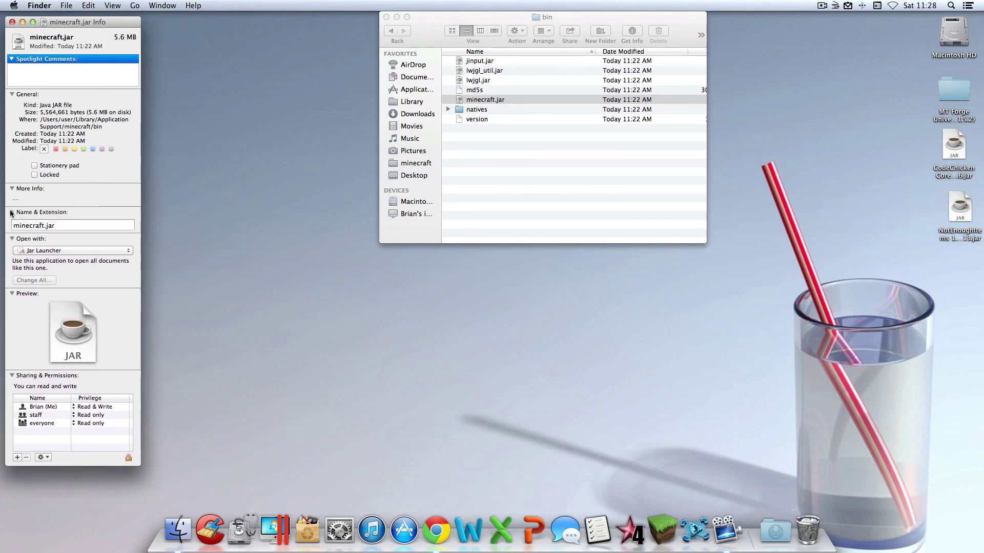
pyautogui.click(55, 224)
pyautogui.write('.zip')
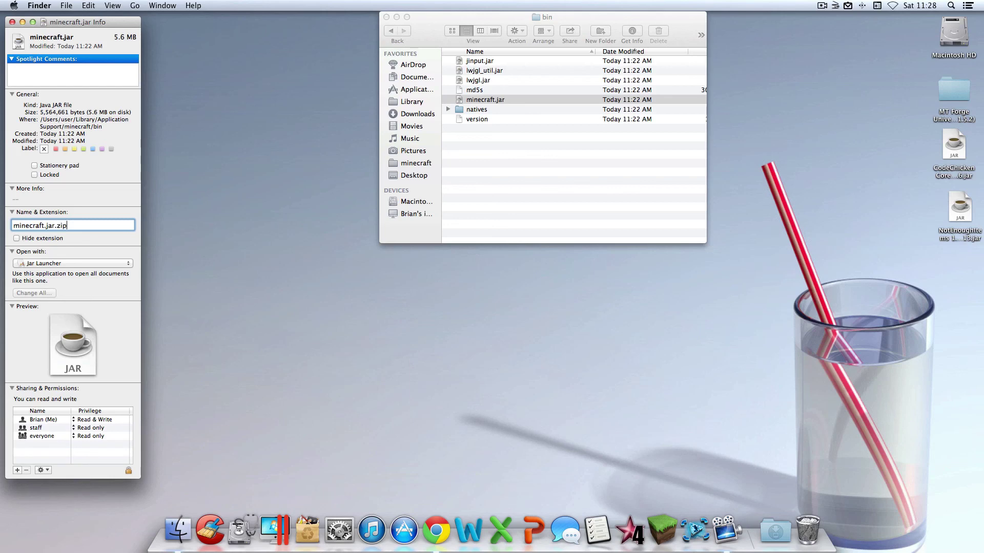
pyautogui.click(12, 22)
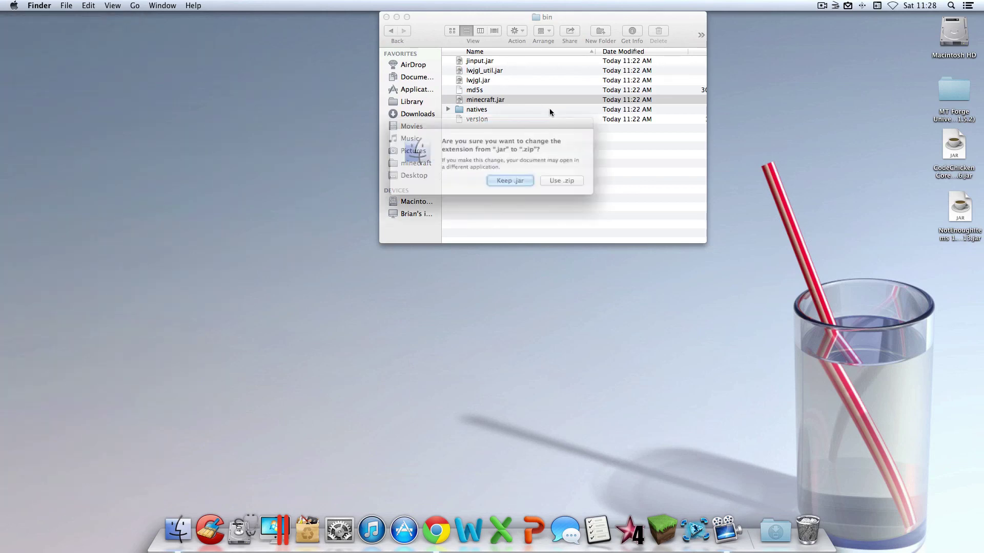
pyautogui.click(563, 181)
# Extract minecraft.jar.zip into a minecraft.jar folder
pyautogui.click(508, 100)
pyautogui.doubleClick(508, 100)
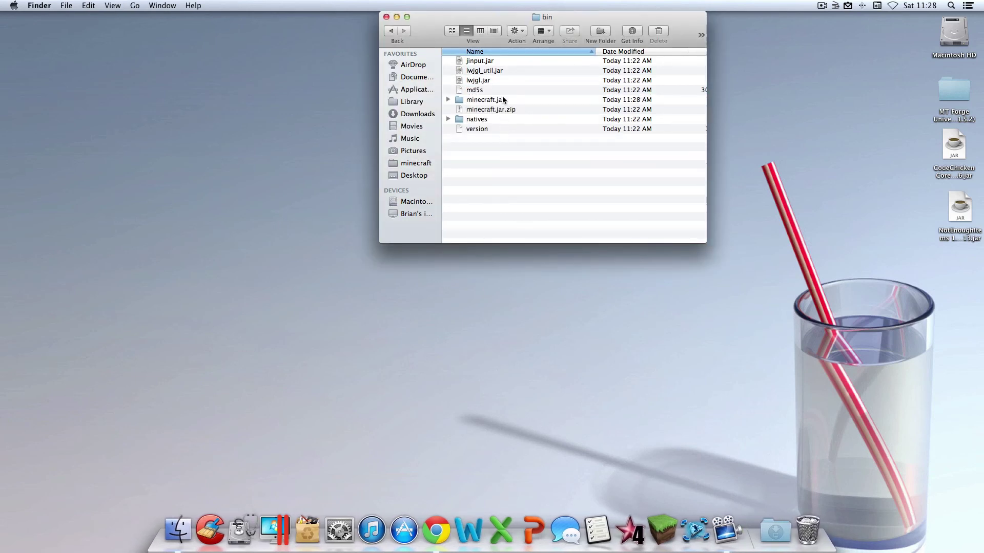
pyautogui.click(500, 102)
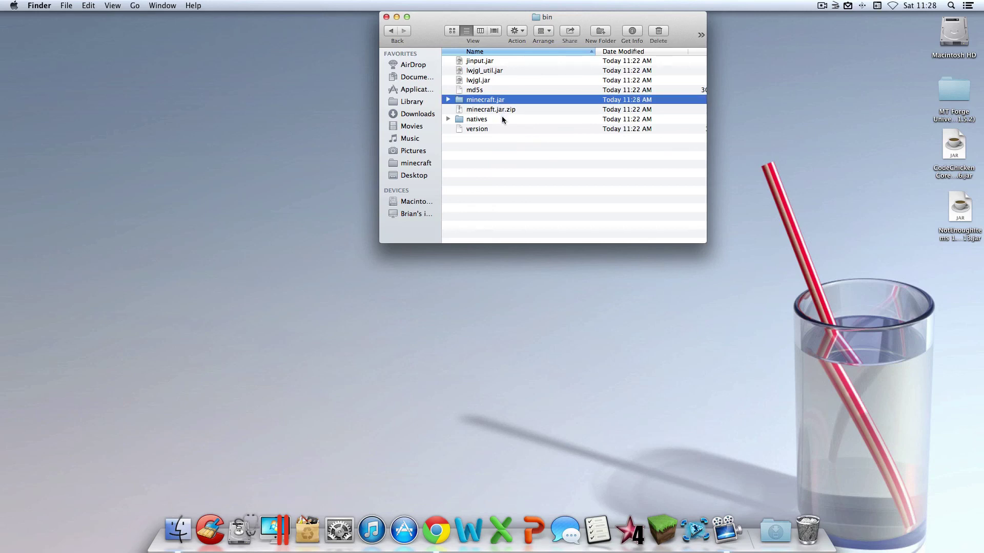
pyautogui.click(500, 110)
# Move minecraft.jar.zip to the desktop, clean up the desktop, and open the extracted minecraft.jar folder
pyautogui.moveTo(500, 113); pyautogui.dragTo(957, 329)
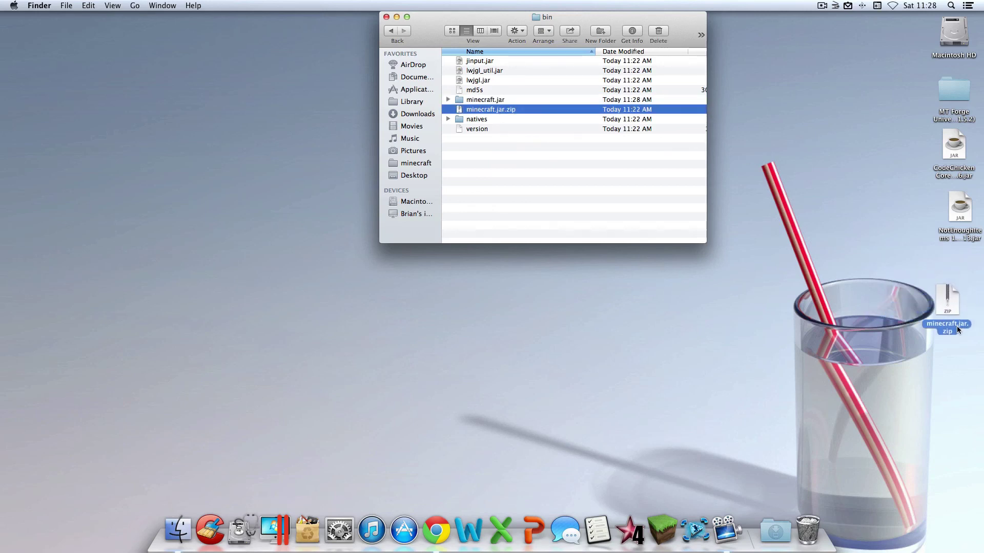
pyautogui.click(852, 285)
pyautogui.moveTo(926, 333); pyautogui.dragTo(955, 313)
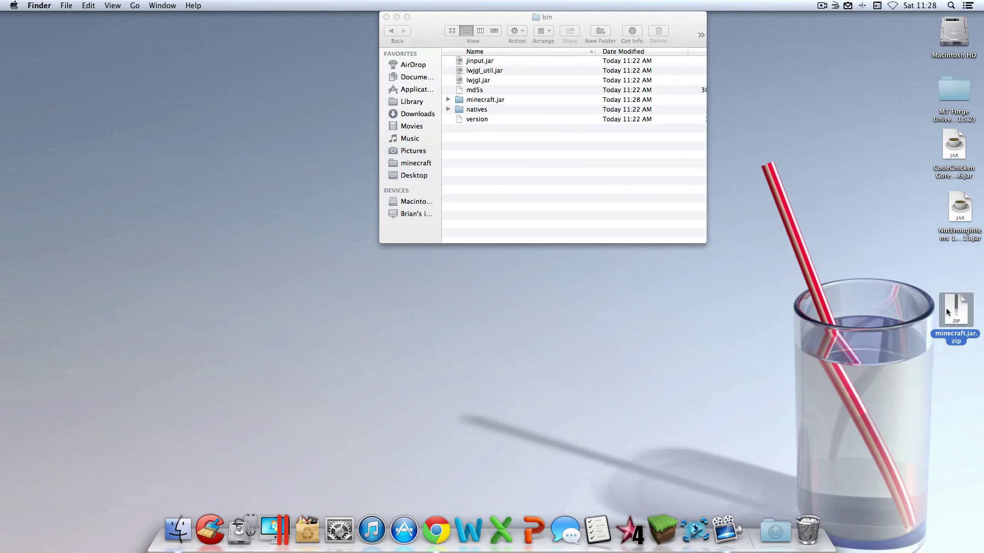
pyautogui.rightClick(749, 289)
pyautogui.click(864, 336)
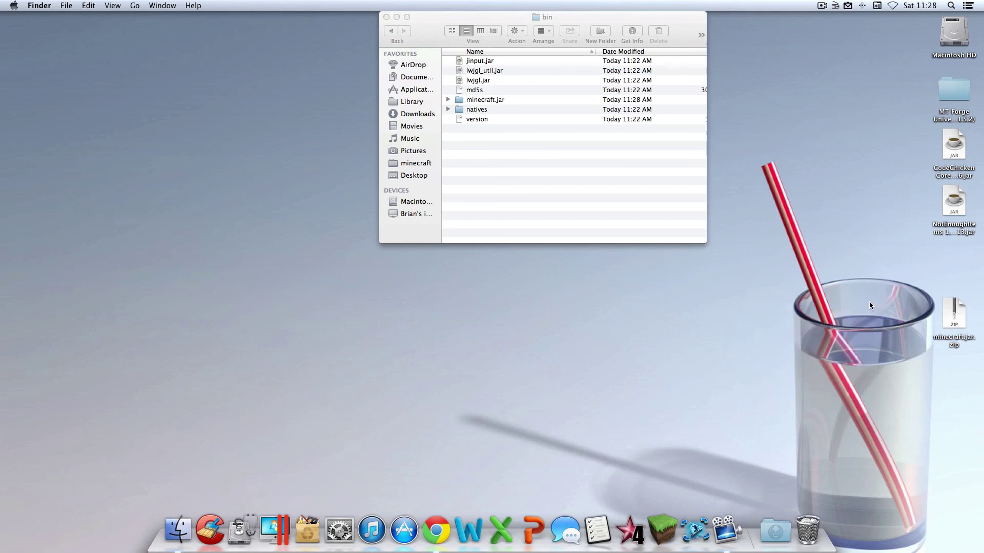
pyautogui.doubleClick(498, 101)
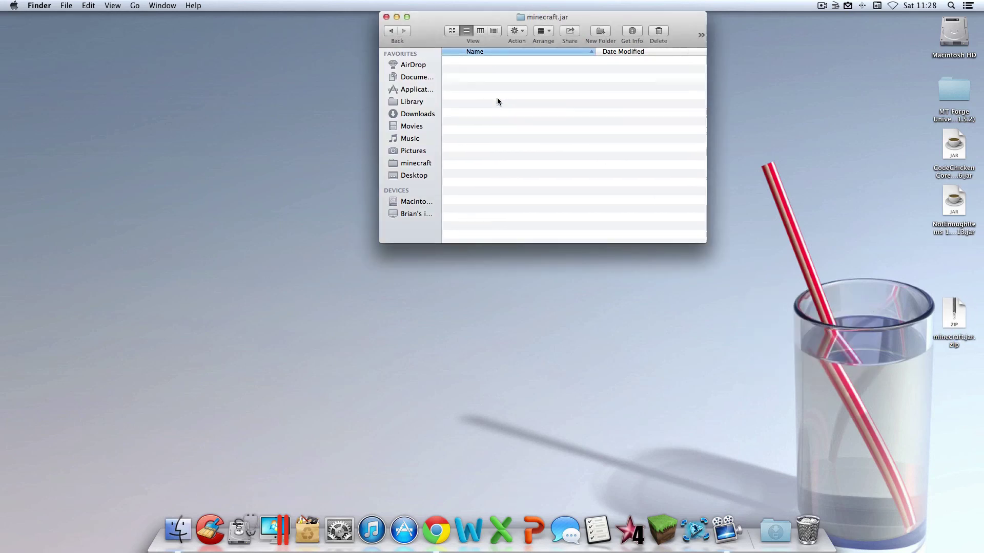
# Open the MT Forge Universal folder and copy all 245 of its files
pyautogui.click(946, 99)
pyautogui.doubleClick(947, 99)
pyautogui.moveTo(571, 20); pyautogui.dragTo(536, 254)
pyautogui.click(548, 316)
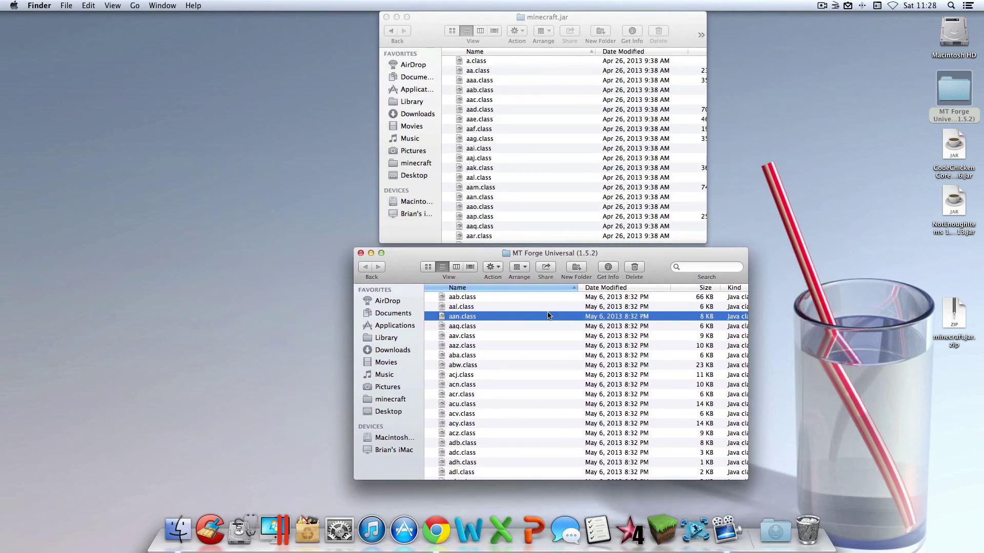
pyautogui.press('super+a')
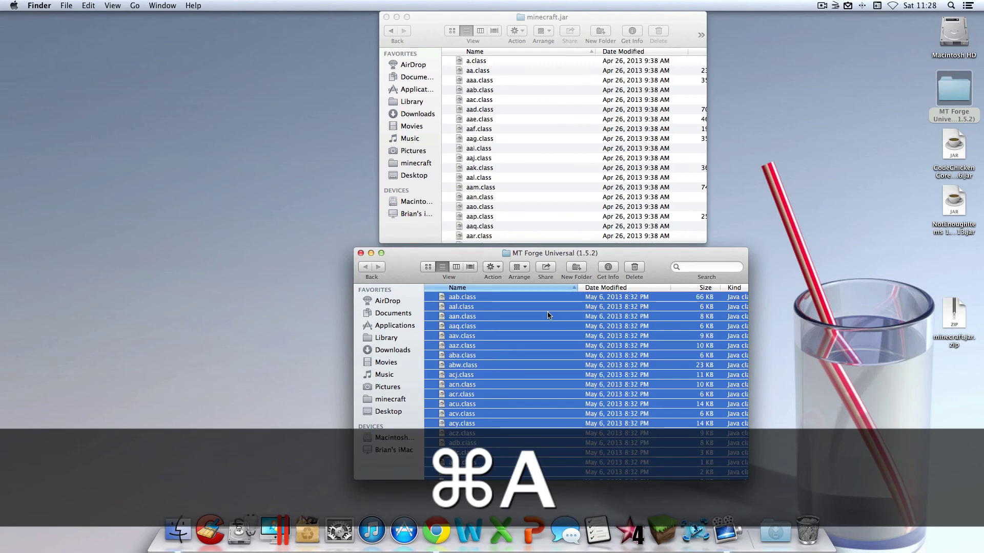
pyautogui.press('super+c')
pyautogui.rightClick(512, 375)
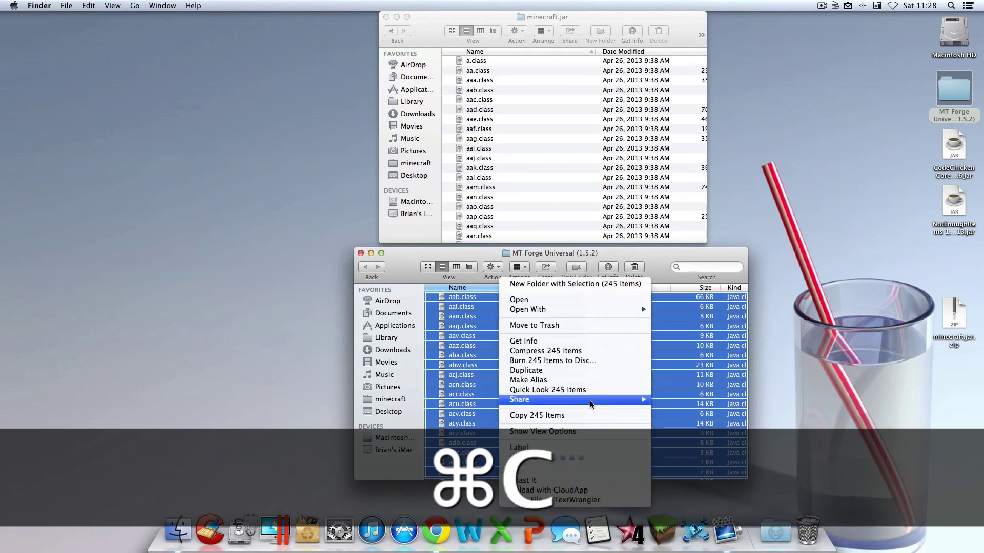
pyautogui.click(591, 414)
# Paste the Forge files into minecraft.jar, replacing existing classes, and close the Forge window
pyautogui.click(561, 203)
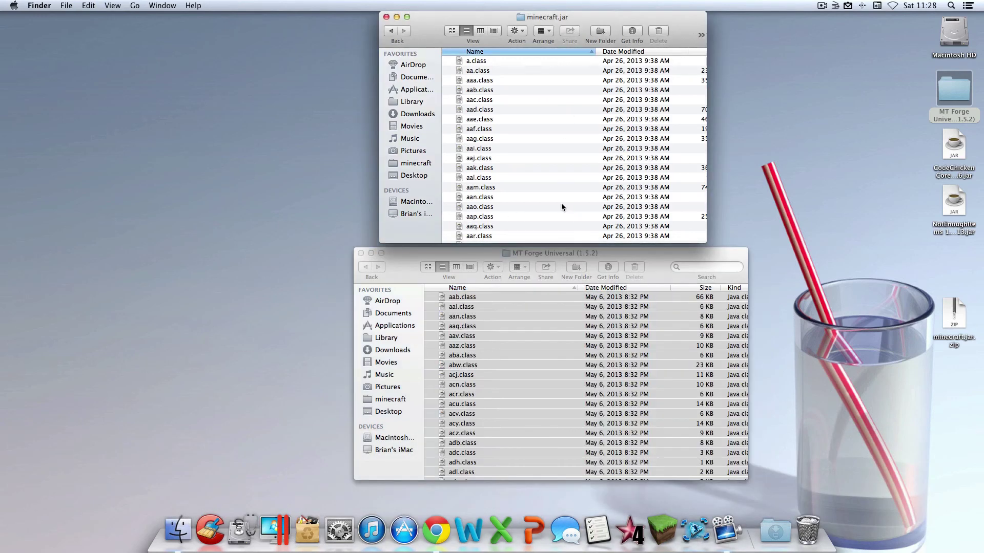
pyautogui.press('super+v')
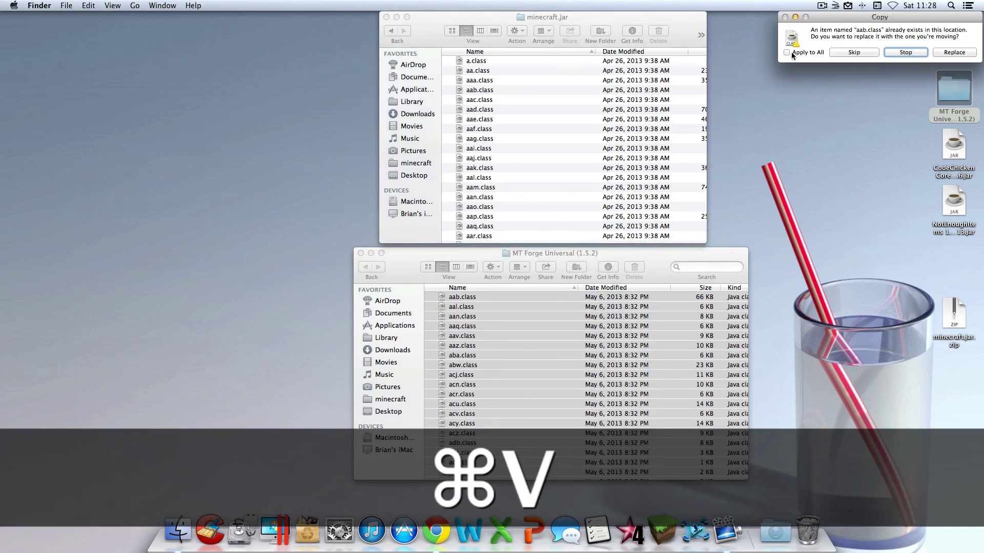
pyautogui.click(949, 53)
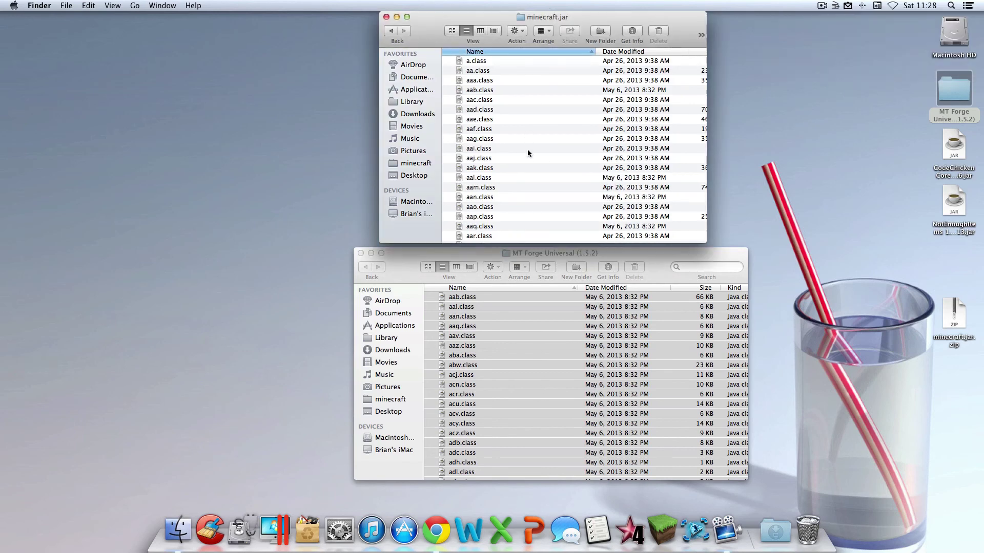
pyautogui.click(407, 251)
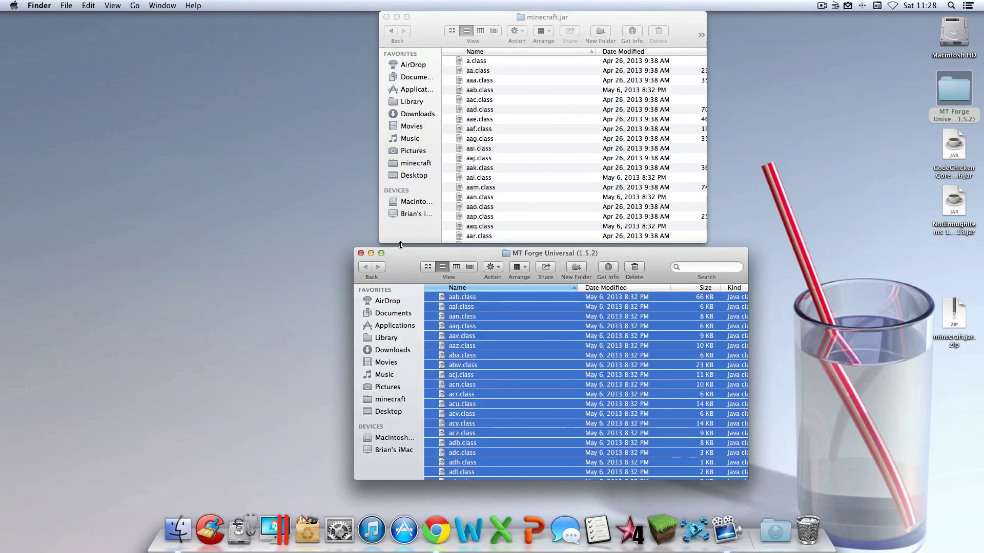
pyautogui.click(361, 253)
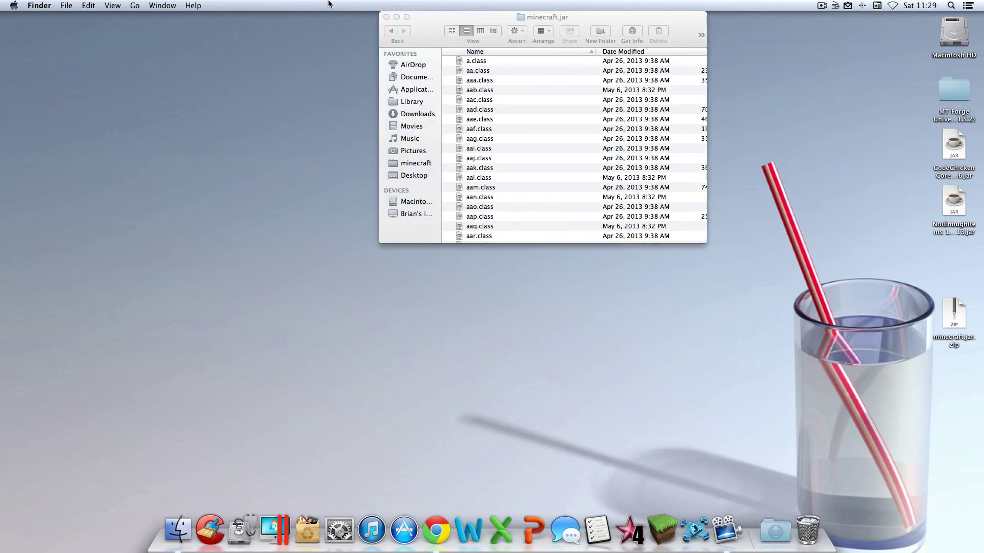
# Go back up from minecraft.jar to the minecraft folder
pyautogui.click(391, 31)
pyautogui.click(391, 32)
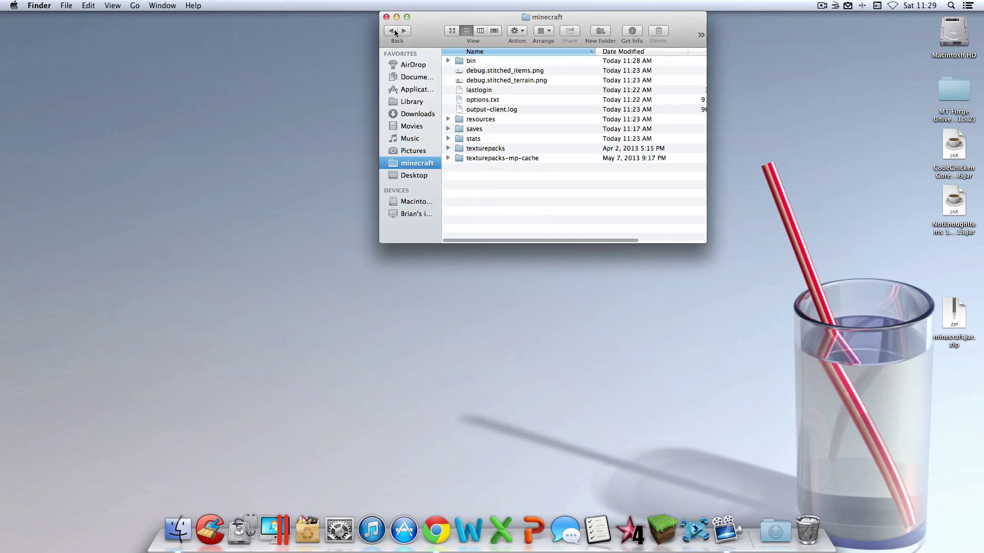
pyautogui.click(470, 62)
pyautogui.click(491, 119)
pyautogui.click(490, 128)
pyautogui.click(490, 140)
pyautogui.click(490, 149)
pyautogui.click(589, 258)
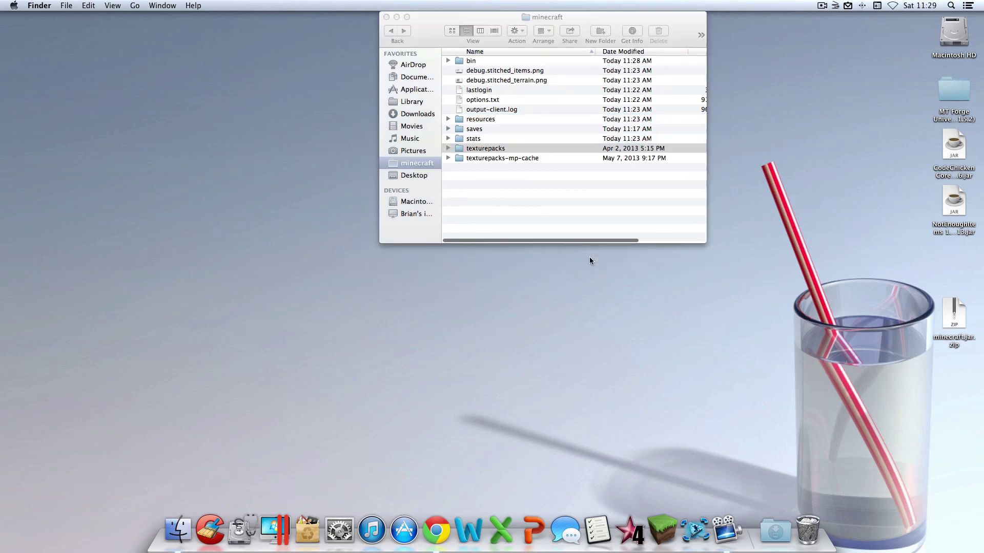
pyautogui.click(570, 223)
pyautogui.click(570, 218)
# Create two new folders in minecraft named mods and coremods
pyautogui.rightClick(565, 215)
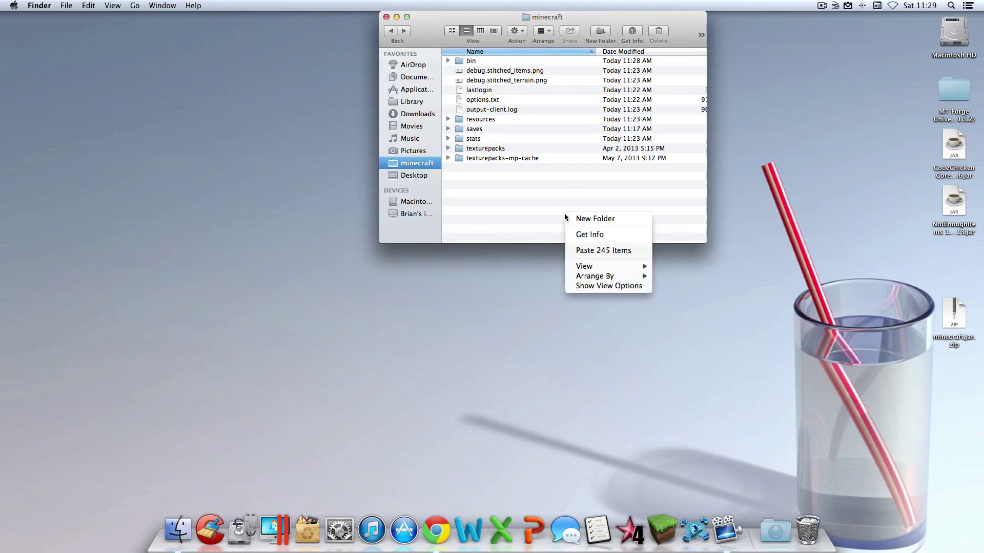
pyautogui.click(572, 219)
pyautogui.write('mdo')
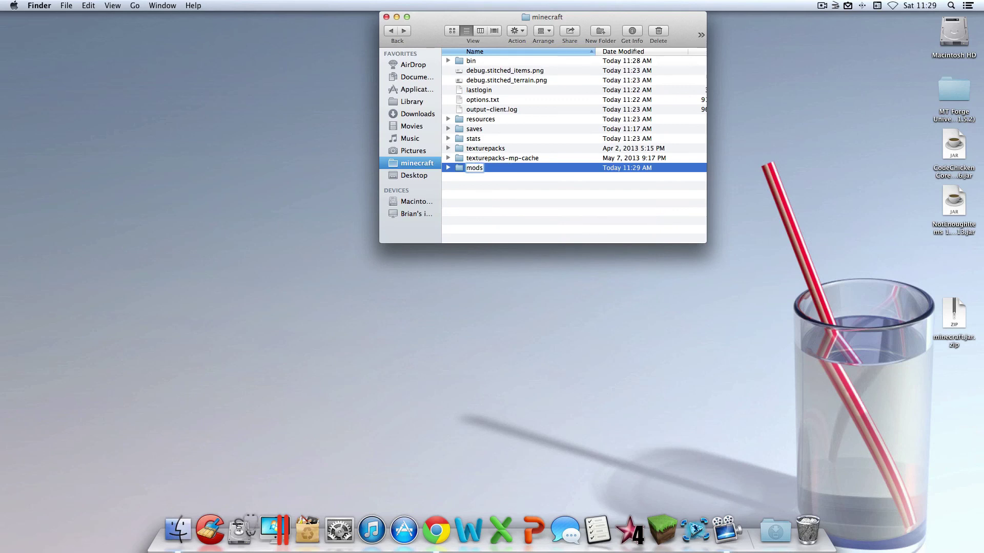
pyautogui.click(579, 234)
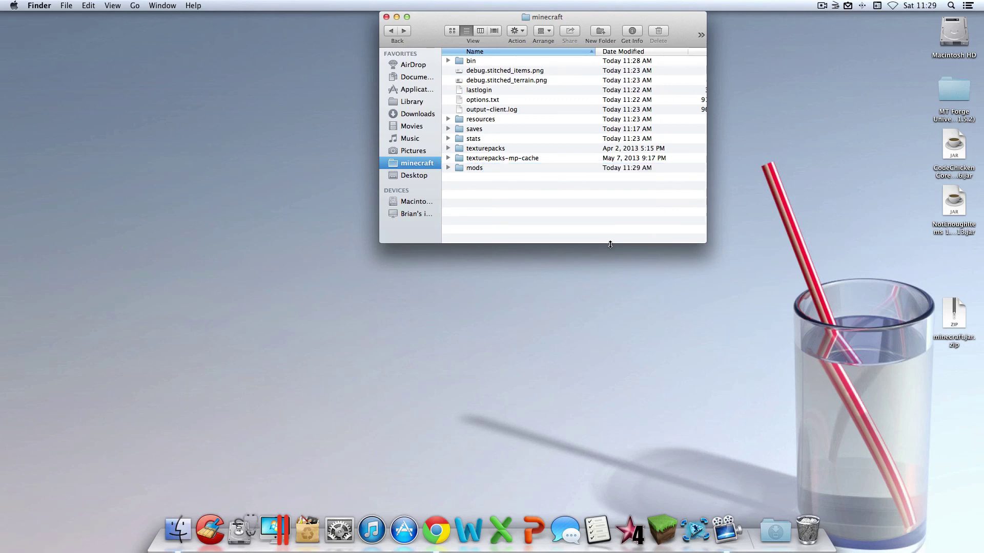
pyautogui.rightClick(546, 206)
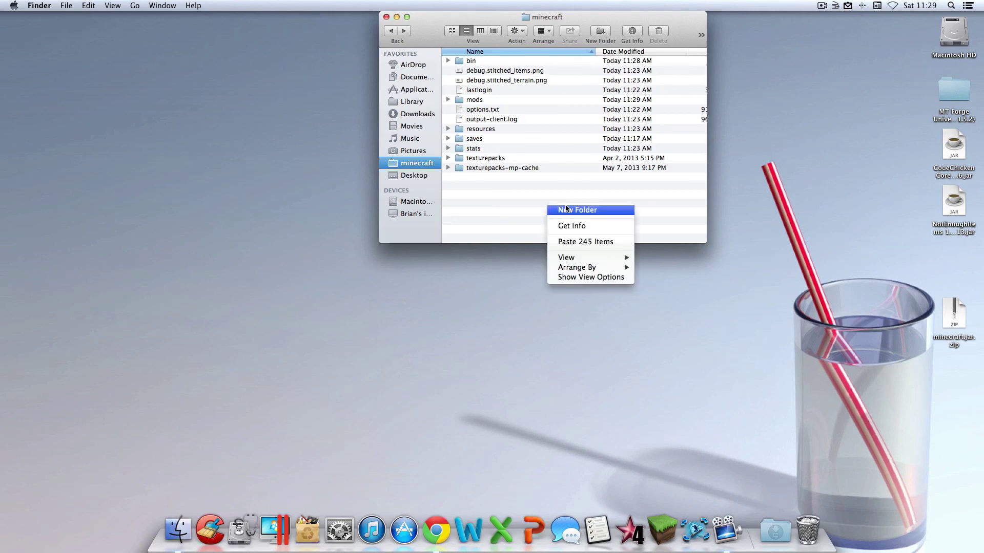
pyautogui.click(566, 209)
pyautogui.write('coremods')
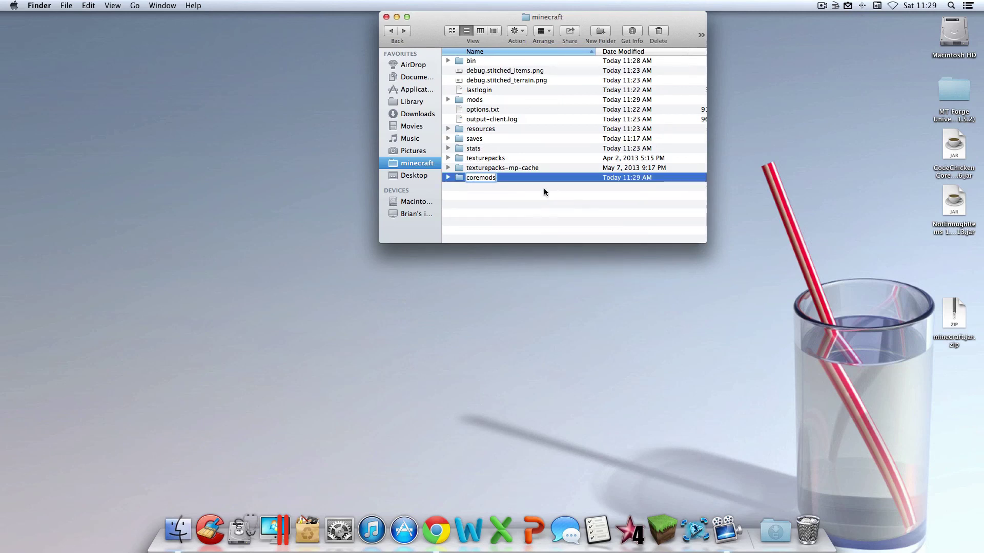
pyautogui.click(488, 225)
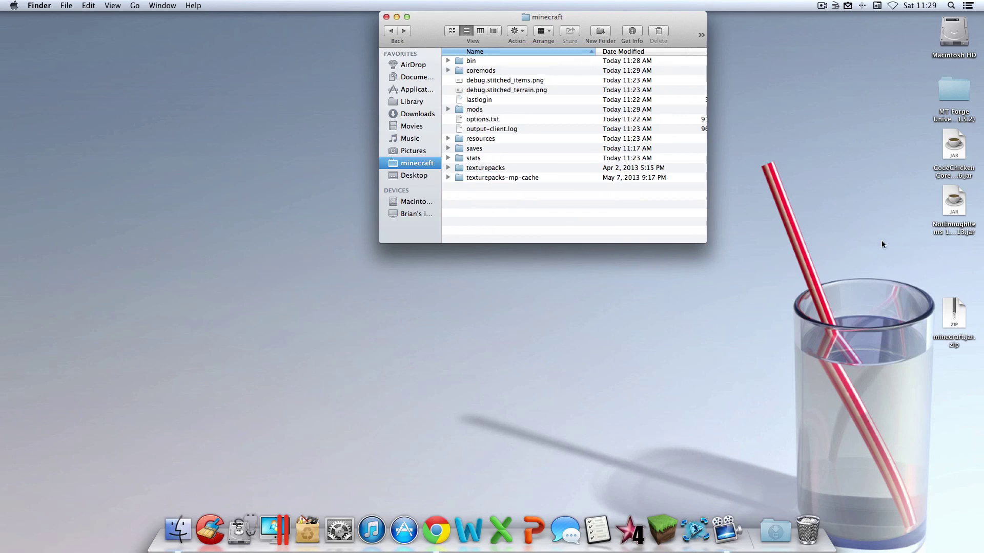
# Drag both jar files from the desktop into the coremods folder
pyautogui.moveTo(947, 259); pyautogui.dragTo(476, 111)
pyautogui.doubleClick(476, 111)
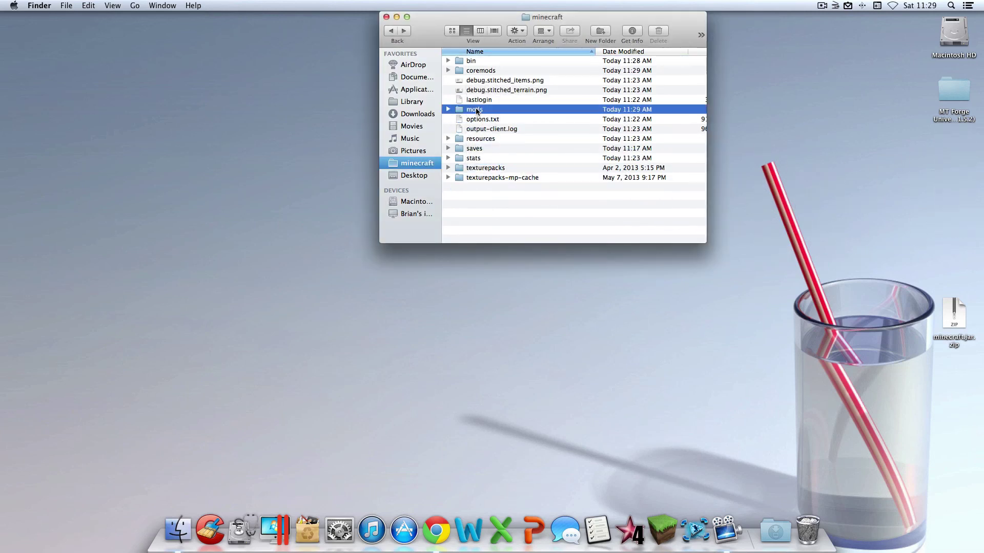
pyautogui.moveTo(476, 175); pyautogui.dragTo(880, 185)
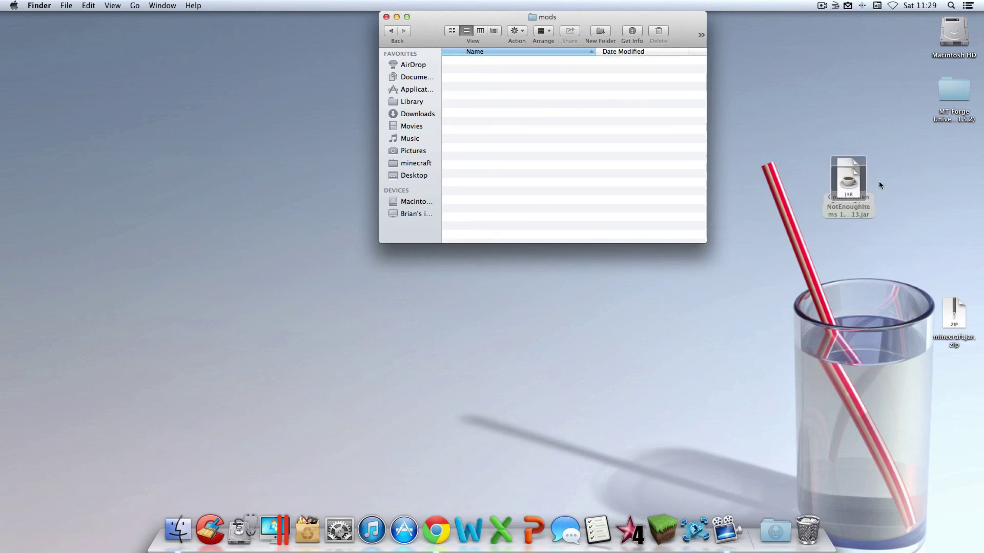
pyautogui.click(395, 31)
pyautogui.click(495, 73)
pyautogui.moveTo(848, 187); pyautogui.dragTo(483, 73)
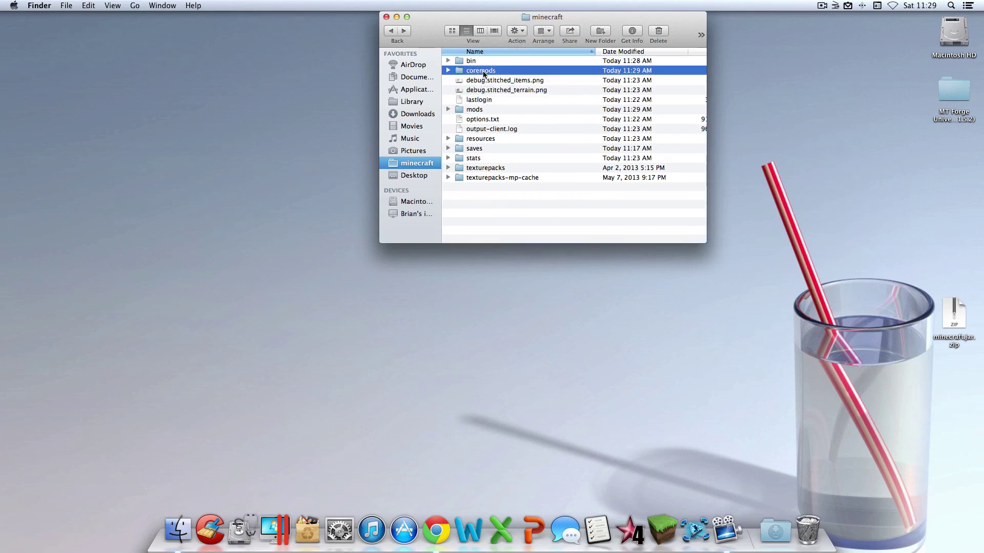
pyautogui.click(477, 110)
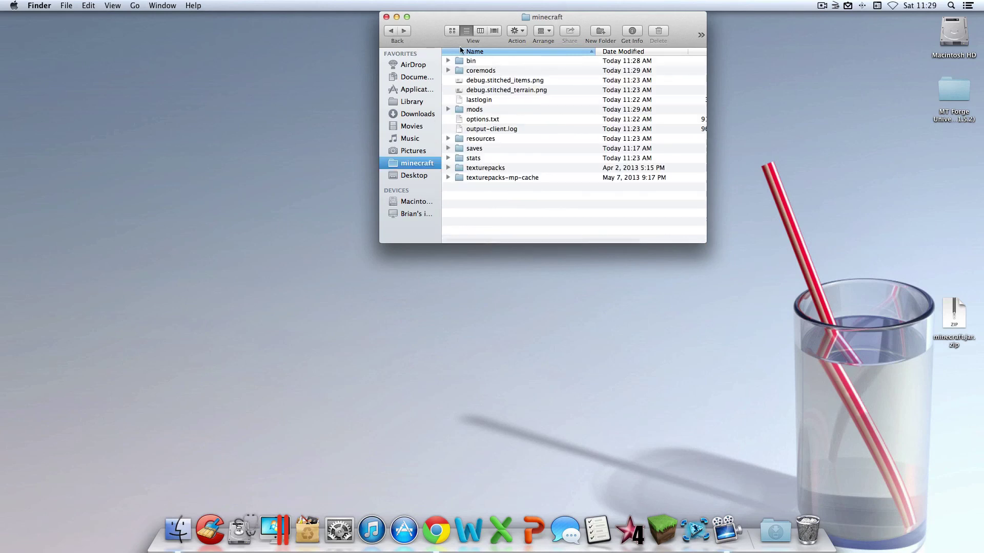
# Open coremods to confirm both jars are inside
pyautogui.doubleClick(509, 71)
pyautogui.moveTo(500, 94); pyautogui.dragTo(515, 64)
pyautogui.click(524, 123)
# Close the coremods window, launch the Minecraft launcher, and quit Google Chrome
pyautogui.click(386, 18)
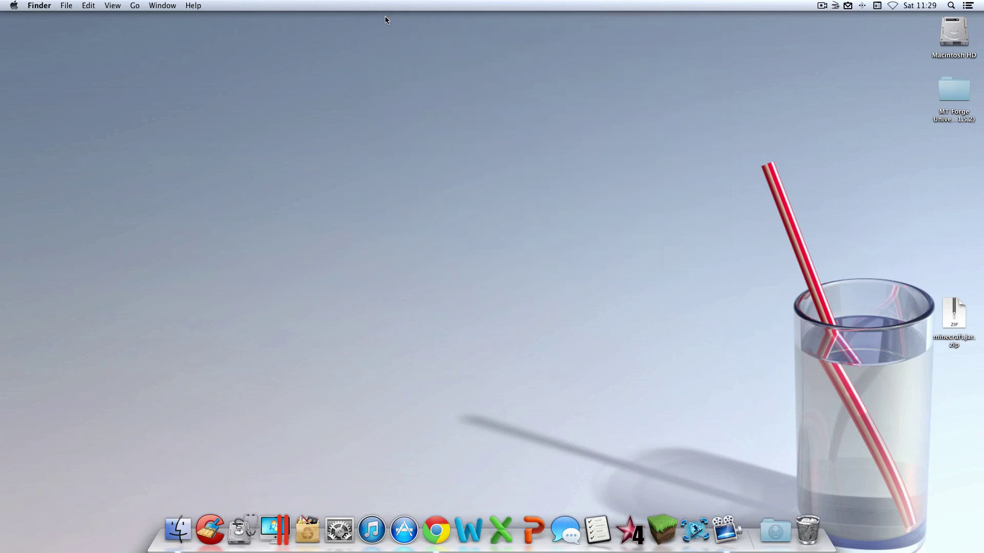
pyautogui.click(666, 525)
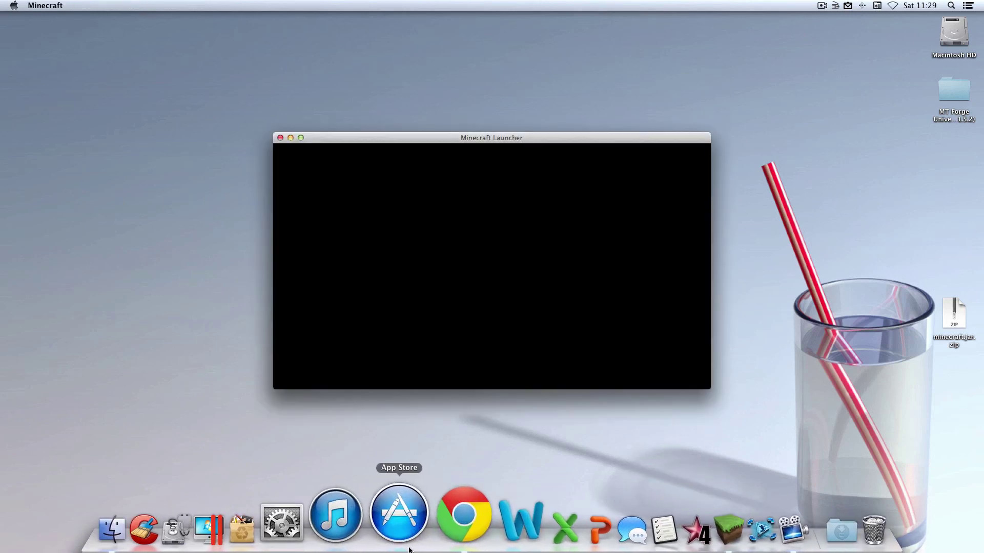
pyautogui.rightClick(436, 530)
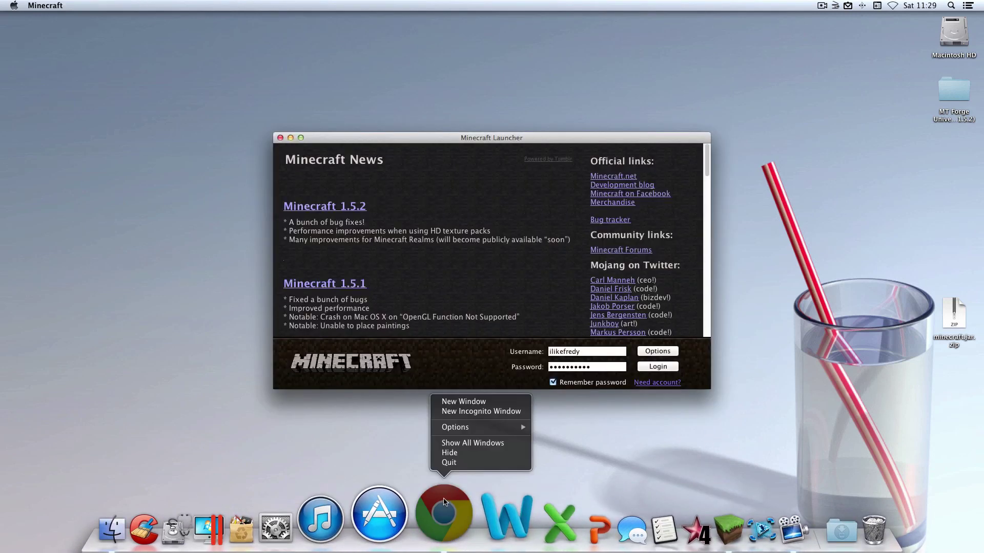
pyautogui.click(450, 463)
# Log in to start the game, then enlarge the game window for the Mojang splash
pyautogui.click(644, 367)
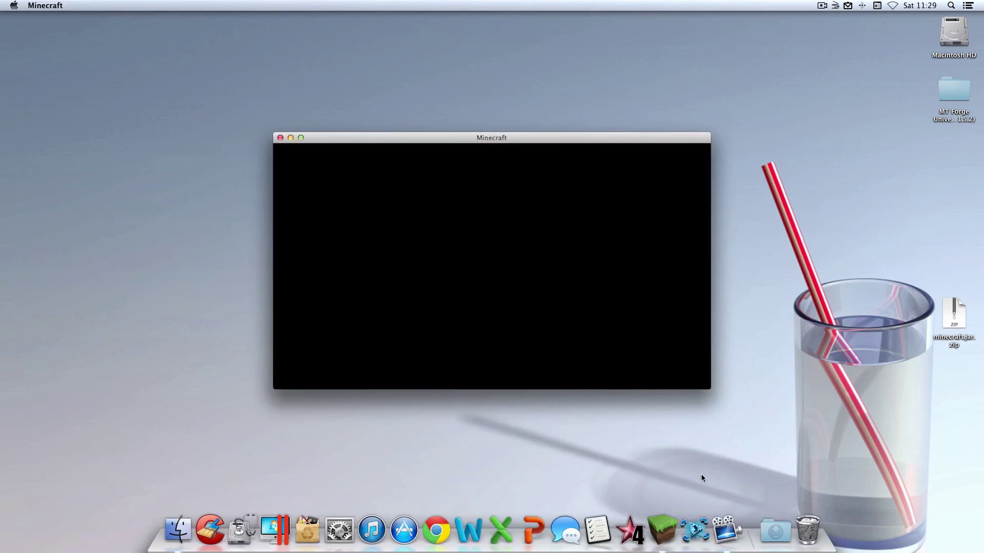
pyautogui.moveTo(708, 264); pyautogui.dragTo(552, 11)
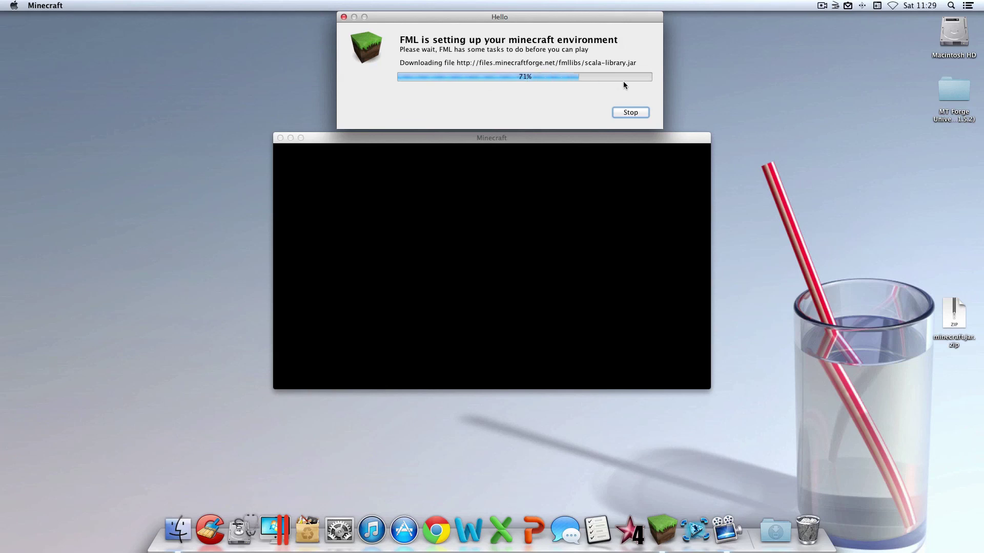
pyautogui.click(302, 138)
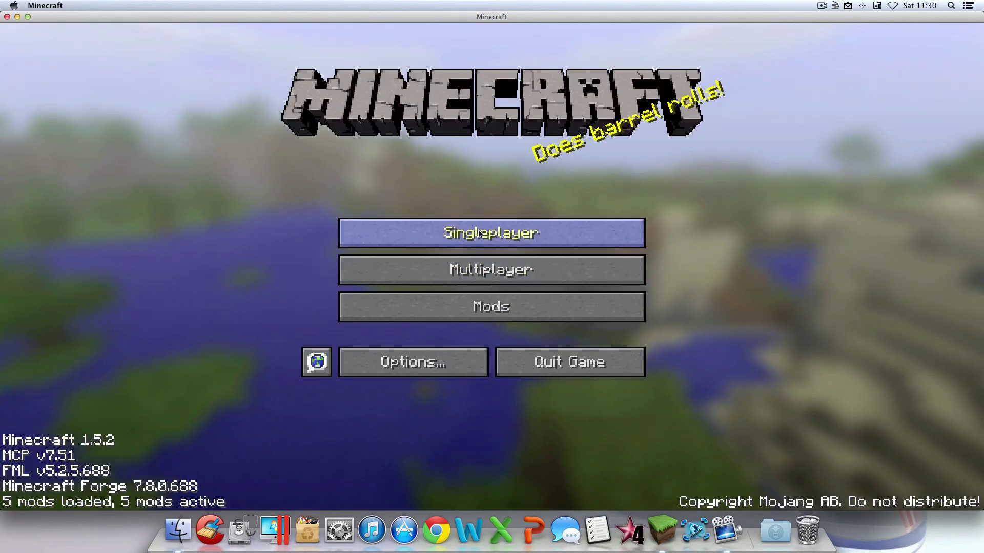
# Open the singleplayer list and load the 'Not Enough Items' world
pyautogui.click(476, 237)
pyautogui.doubleClick(476, 237)
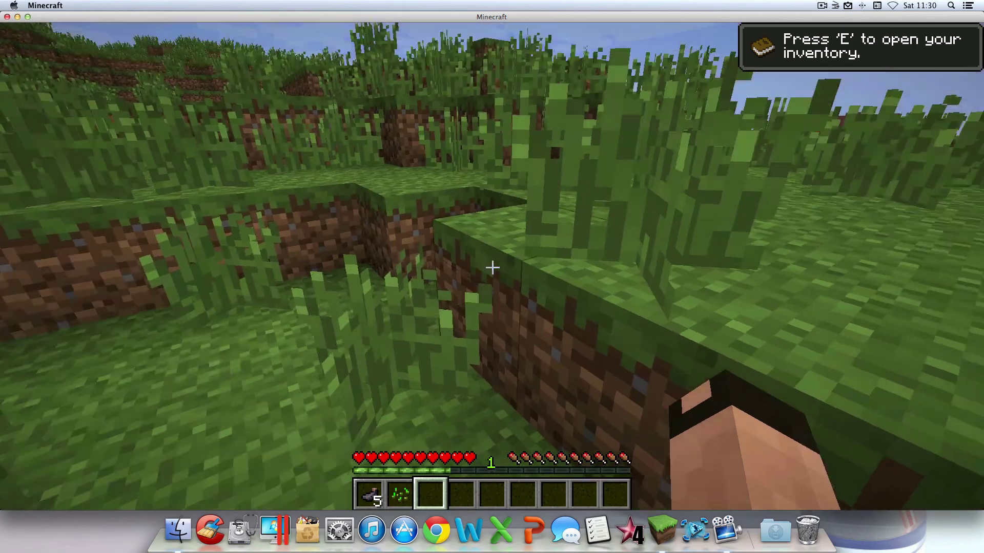
# Open the inventory and page back through the NEI item panel
pyautogui.press('e')
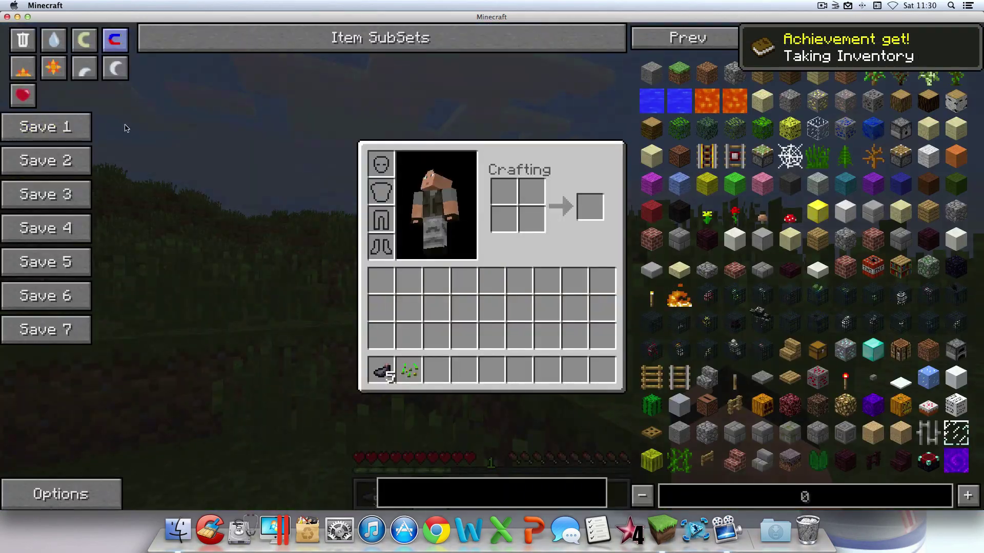
pyautogui.press('e')
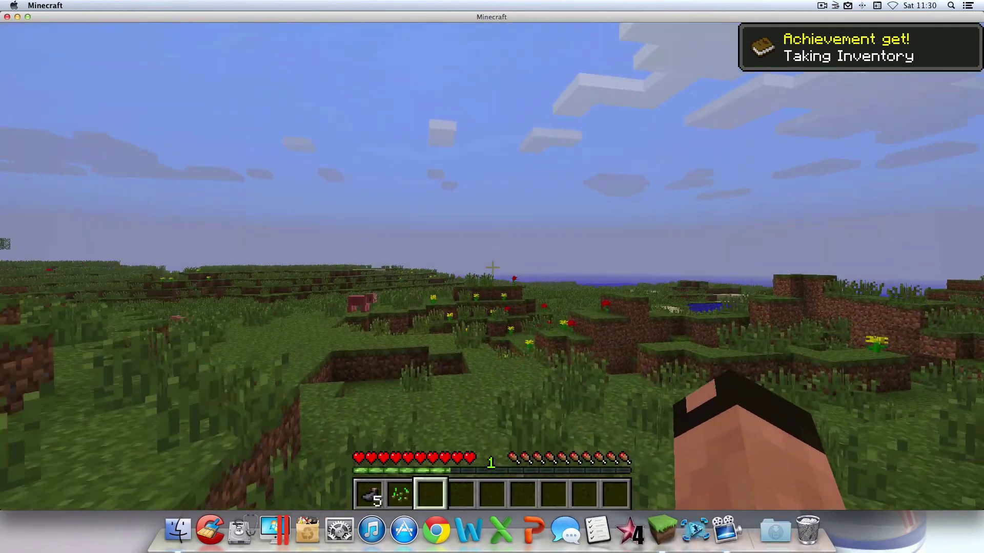
pyautogui.press('e')
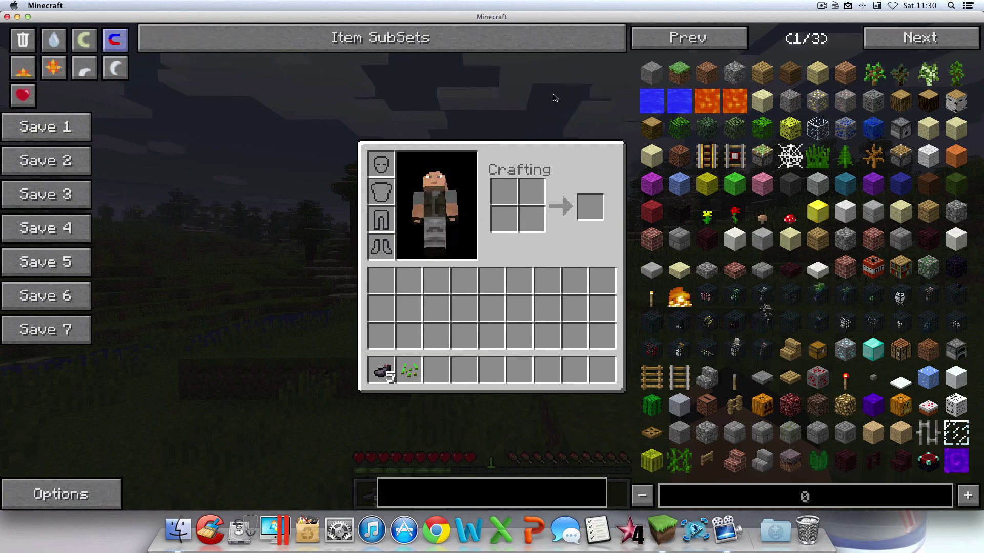
pyautogui.click(742, 44)
pyautogui.click(743, 45)
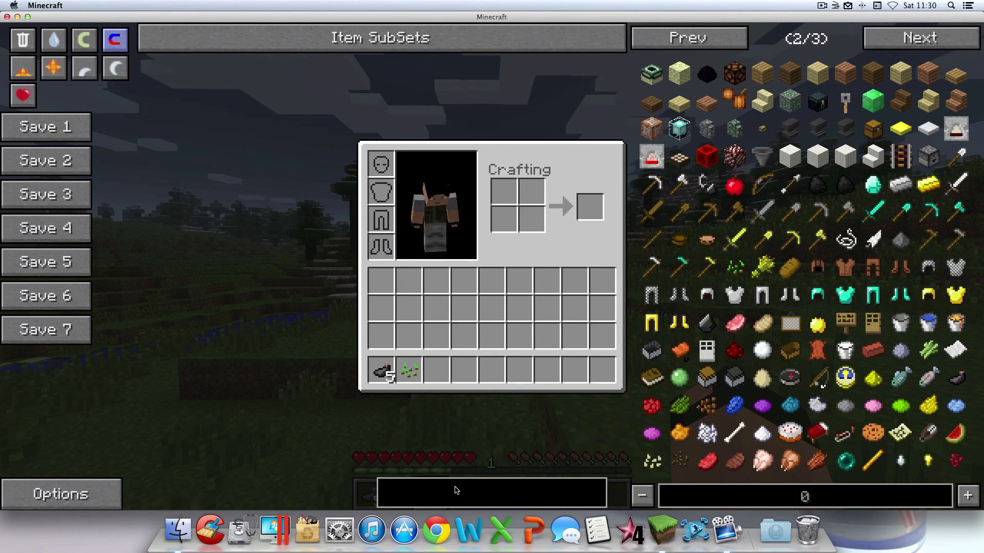
# Search the NEI item list for 'Diam', clear the search, then open NEI Options
pyautogui.write('@')
pyautogui.press('BackSpace')
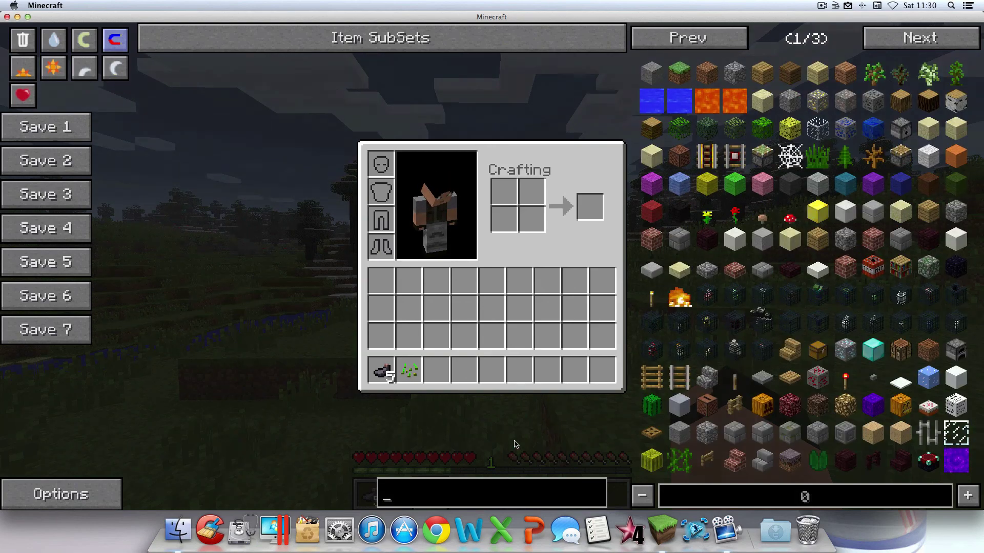
pyautogui.write('Diam')
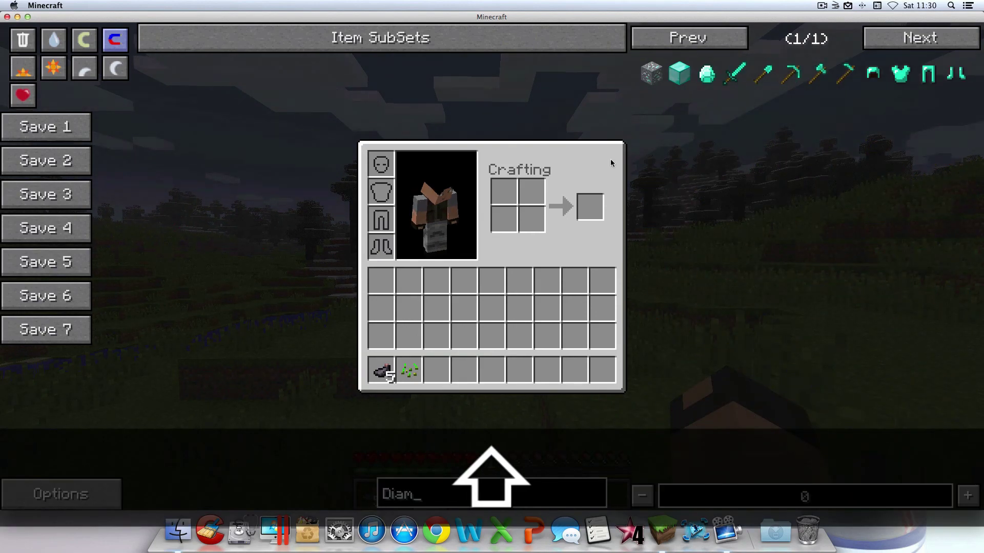
pyautogui.press('BackSpace')
pyautogui.press('BackSpace')
pyautogui.press('BackSpace')
pyautogui.press('BackSpace')
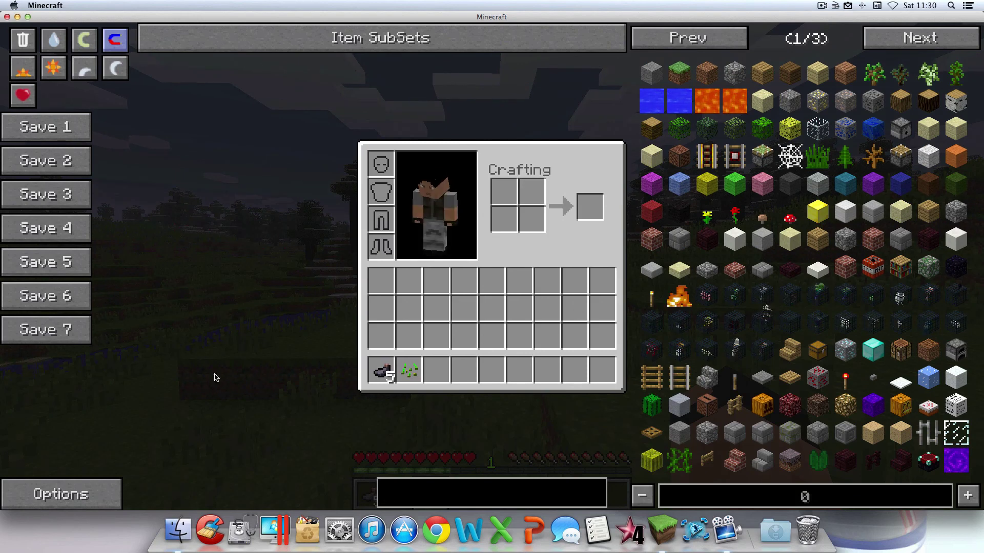
pyautogui.click(84, 476)
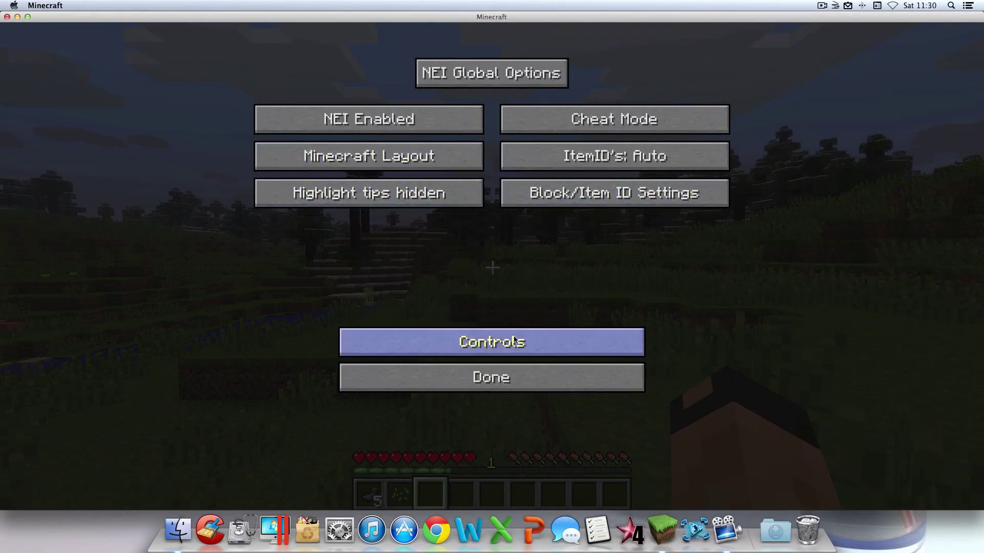
# Take the VillagerGolem monster spawner from NEI, place it on the grass, then reopen the inventory
pyautogui.click(495, 390)
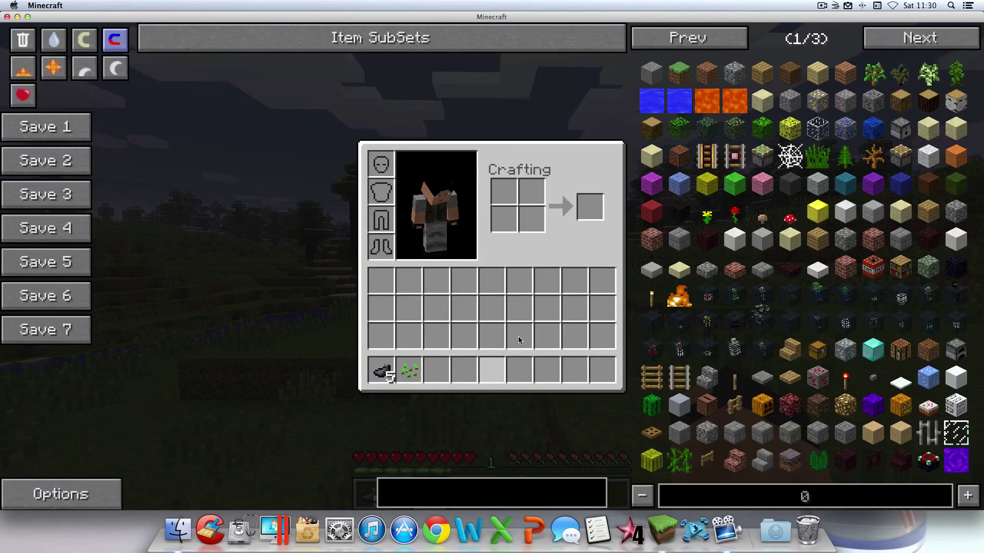
pyautogui.click(736, 343)
pyautogui.press('e')
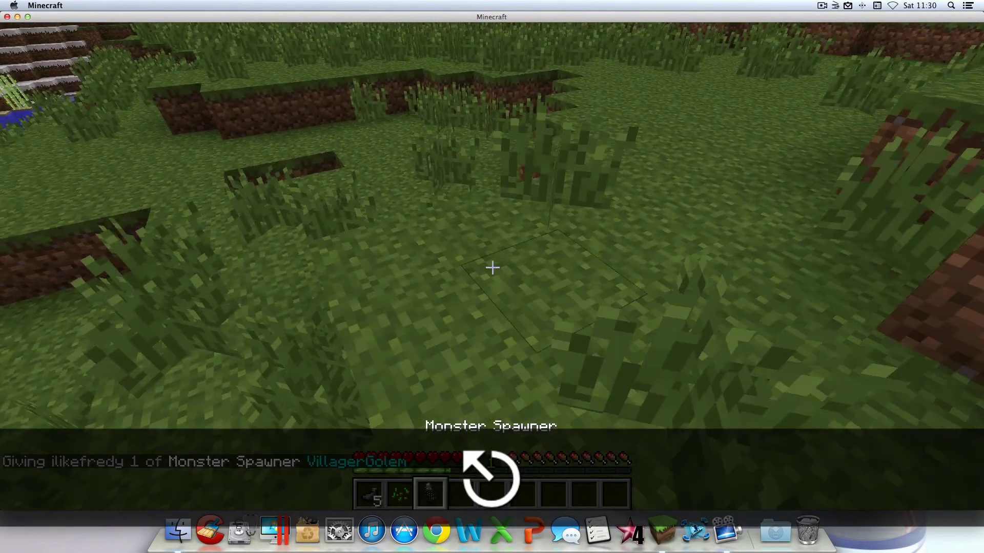
pyautogui.rightClick(492, 267)
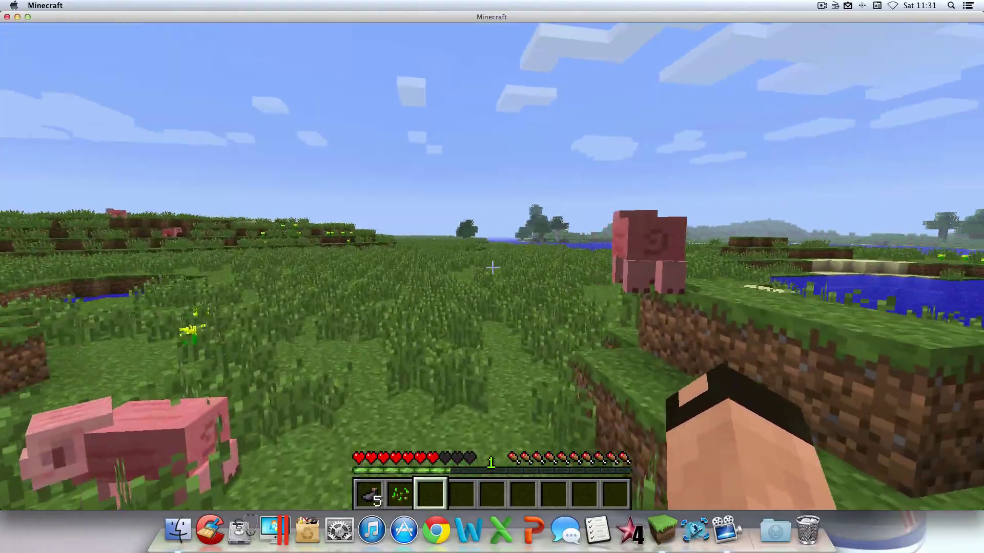
pyautogui.press('e')
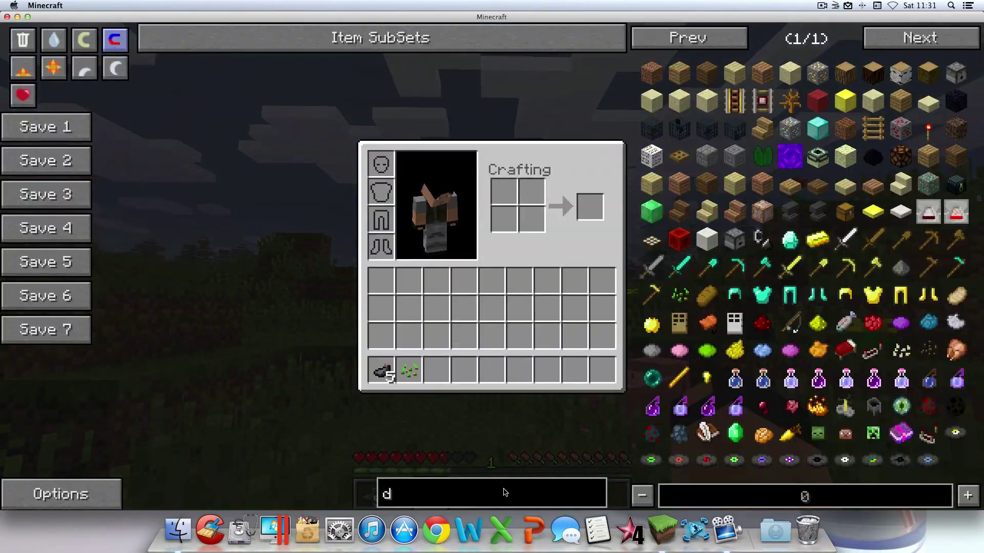
pyautogui.write('r')
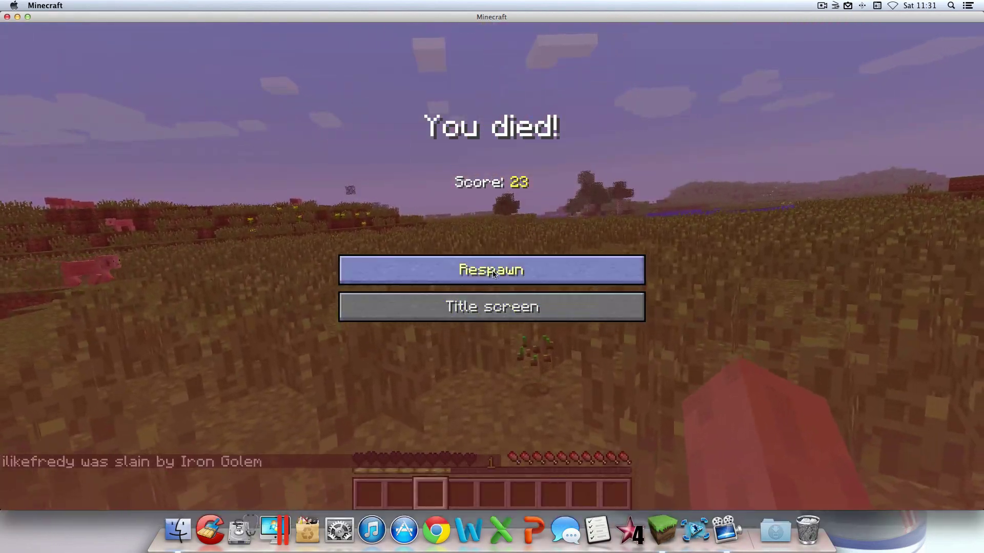
# Respawn in the snowy forest and open the inventory with the NEI panel
pyautogui.click(493, 270)
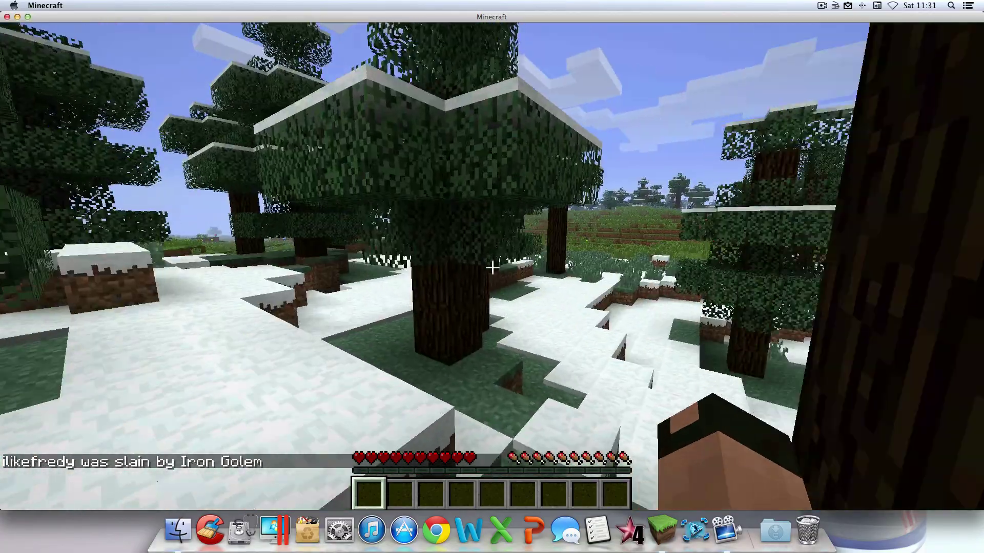
pyautogui.press('e')
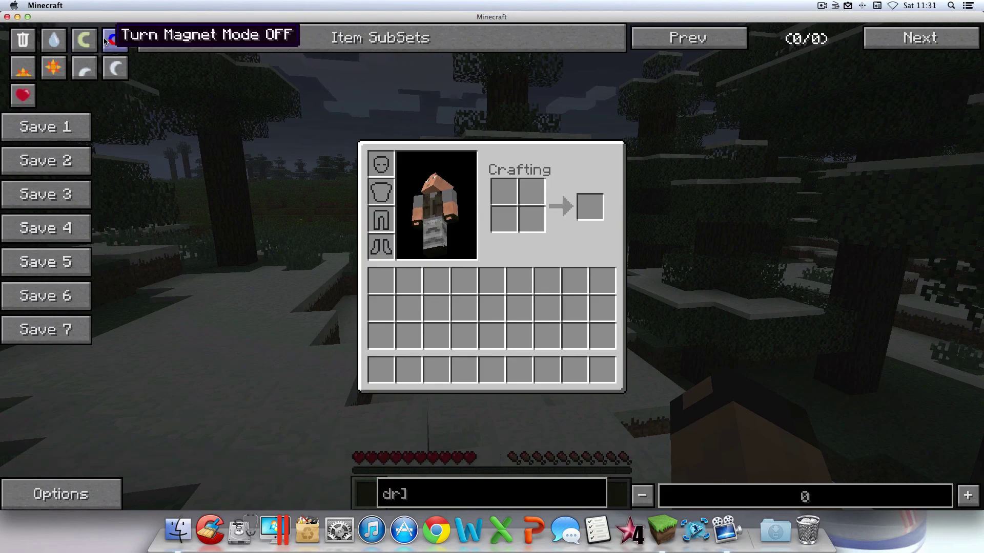
# Close the inventory and mine the grass block ahead to get dirt
pyautogui.press('e')
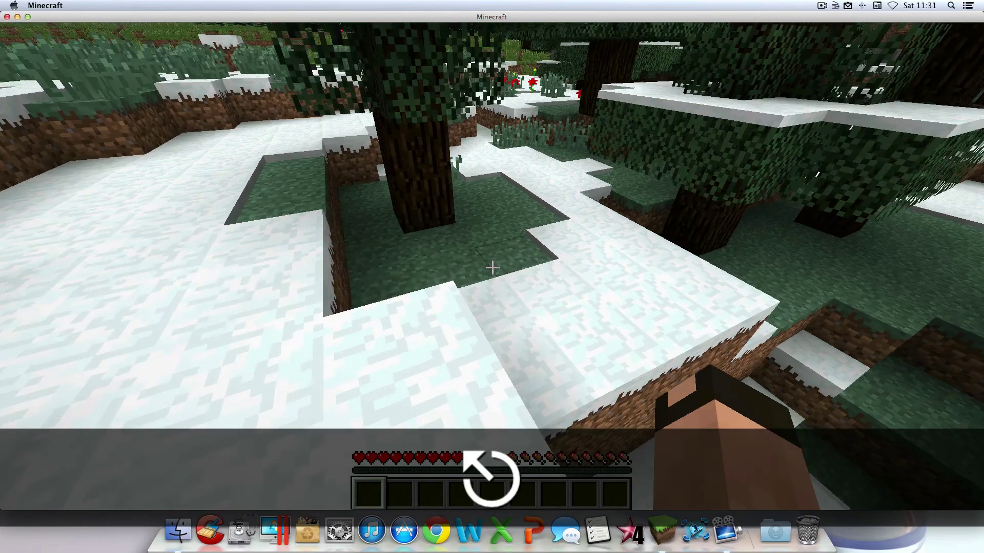
pyautogui.moveTo(492, 267); pyautogui.dragTo(492, 267)
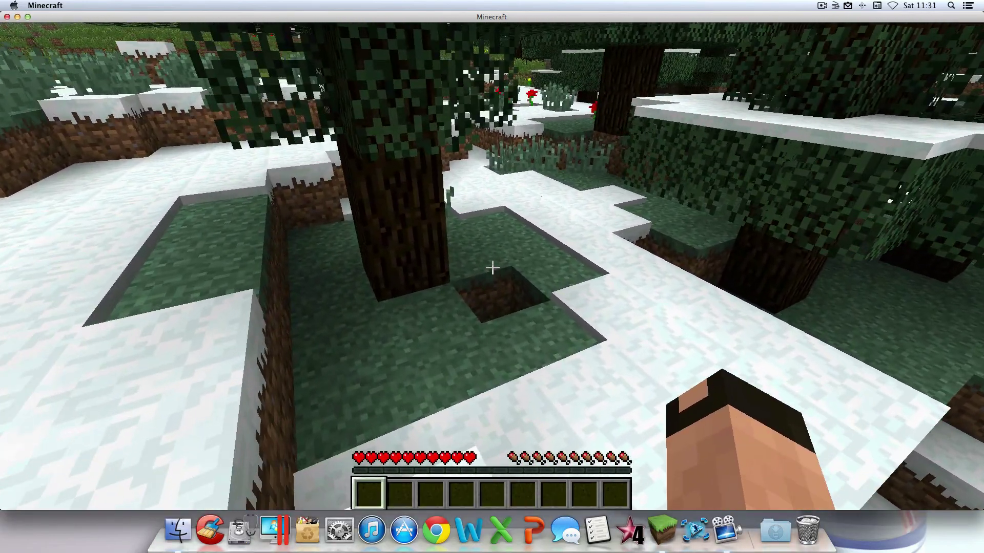
# Check the inventory, drop the dirt, walk into the tall grass and place dirt down
pyautogui.press('e')
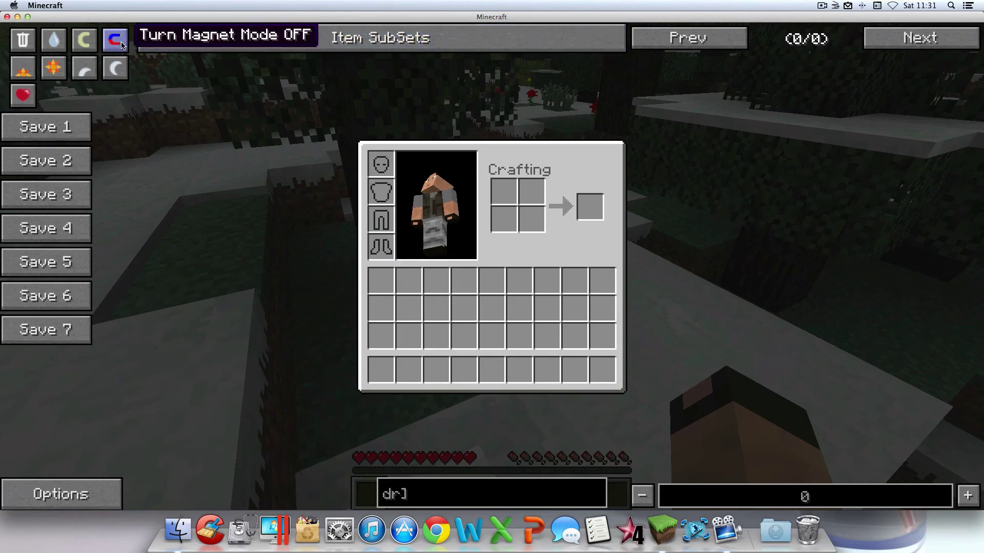
pyautogui.press('e')
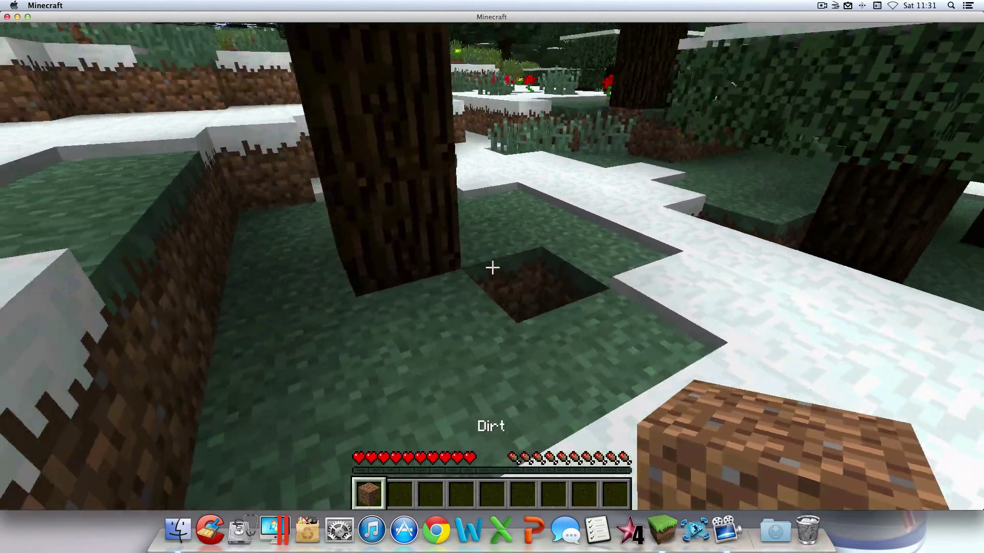
pyautogui.moveTo(492, 267)
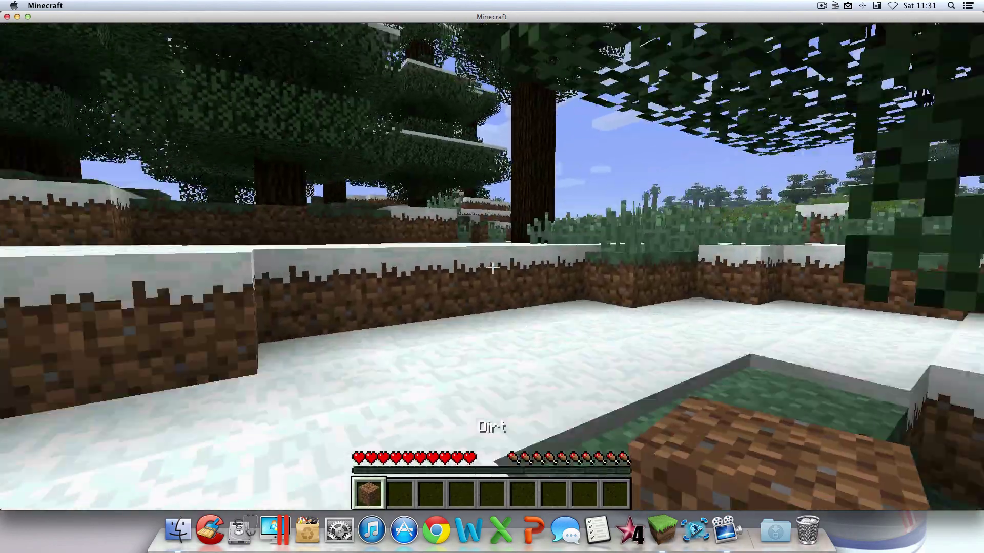
pyautogui.press('q')
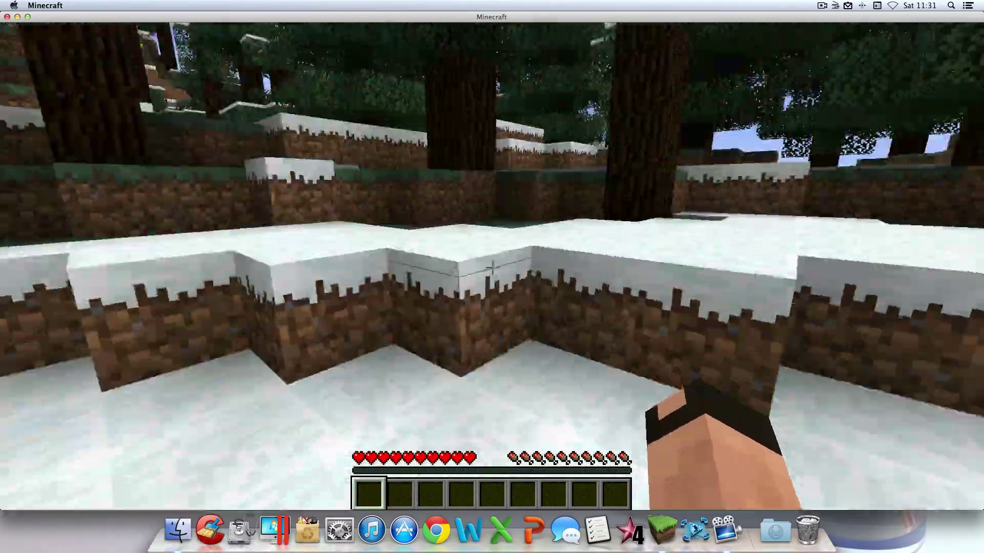
pyautogui.press('q')
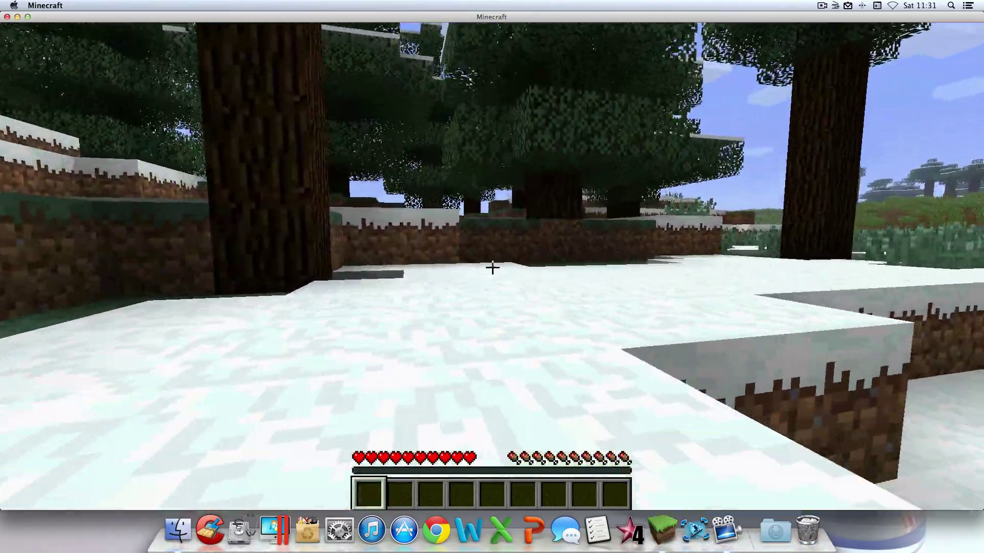
pyautogui.press('w')
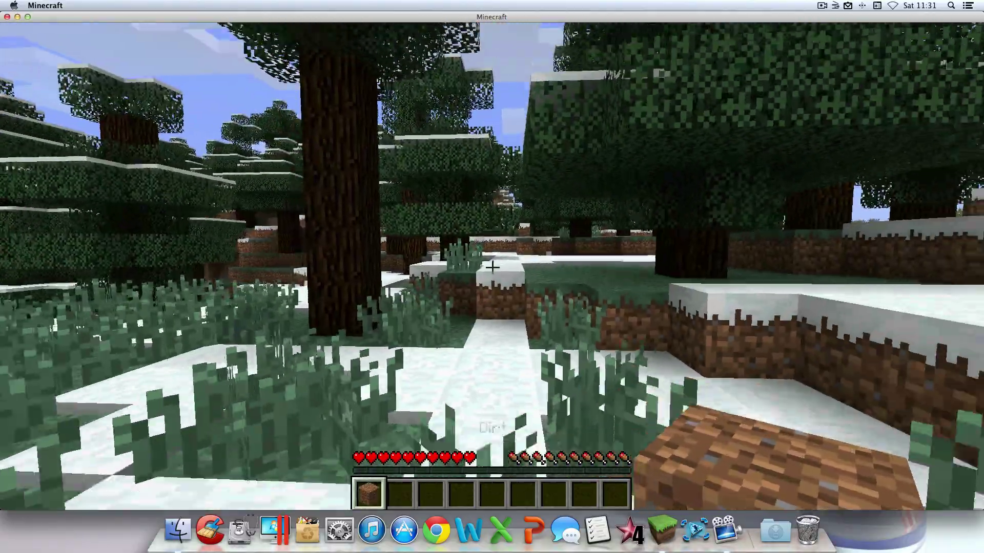
pyautogui.rightClick(492, 267)
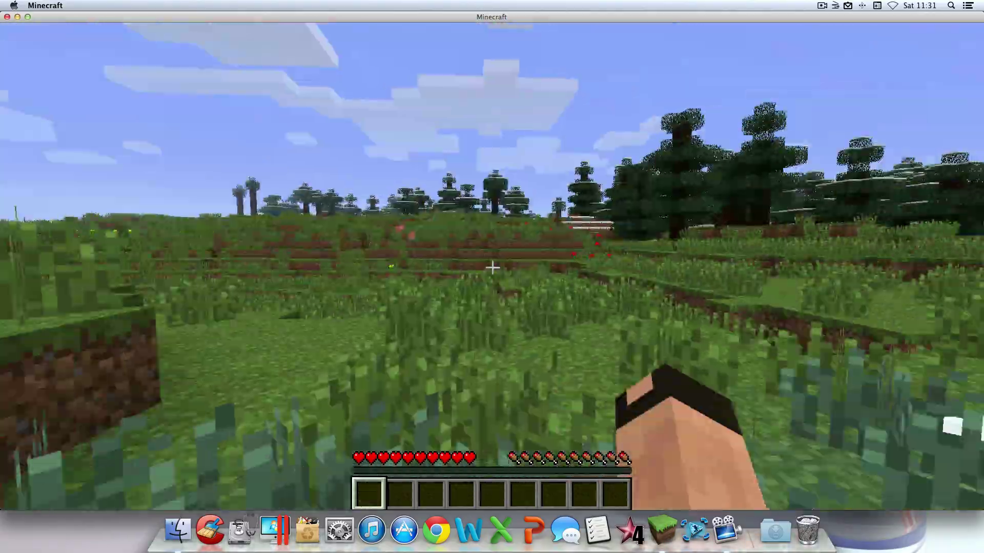
# Walk across the grassland breaking tall grass for seeds, then throw the seeds away from slot 2
pyautogui.press('w')
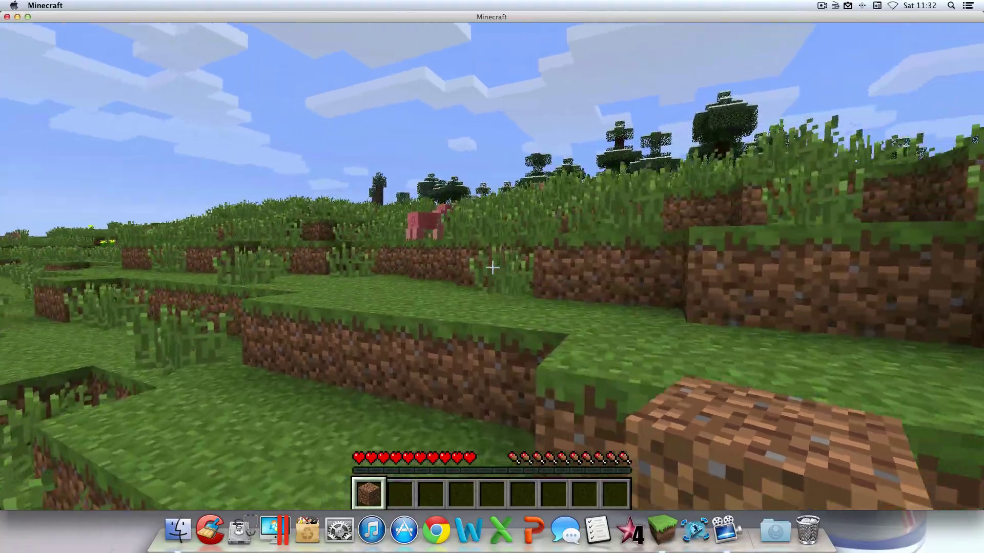
pyautogui.press('w')
pyautogui.click(492, 267)
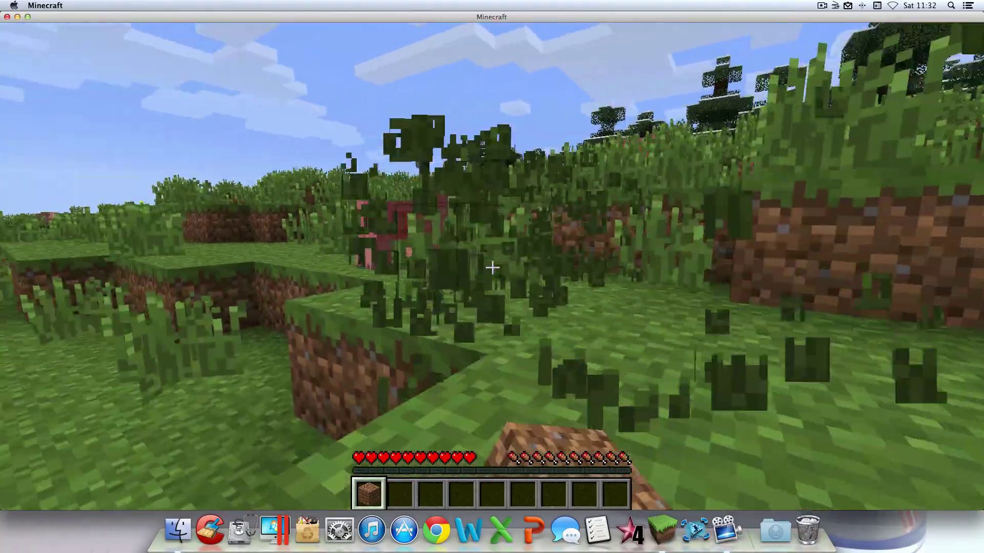
pyautogui.press('w')
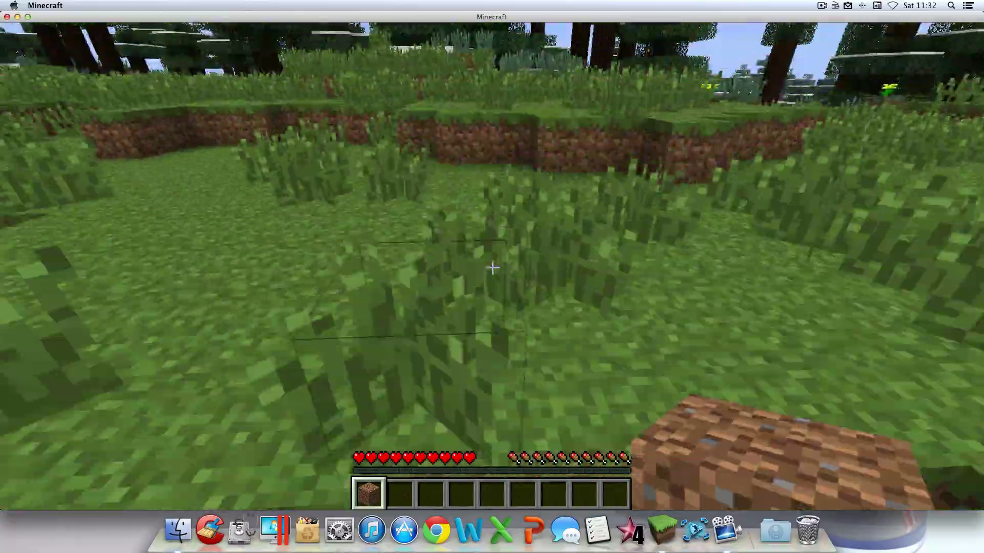
pyautogui.click(492, 267)
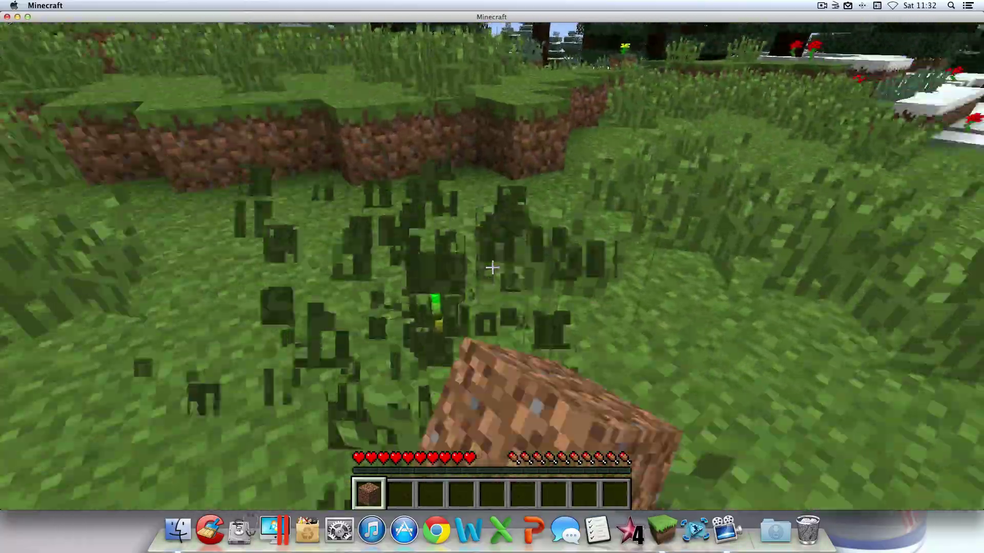
pyautogui.press('2')
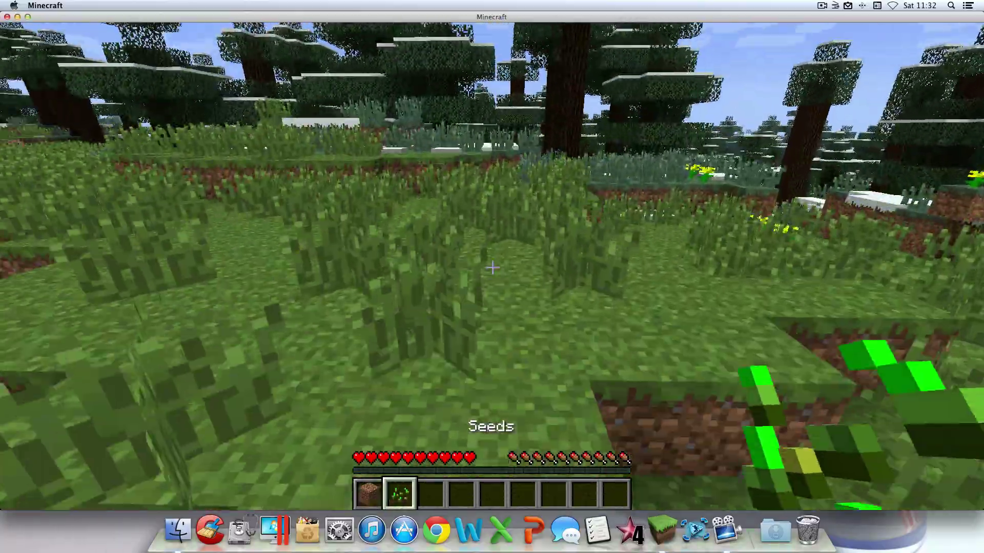
pyautogui.press('q')
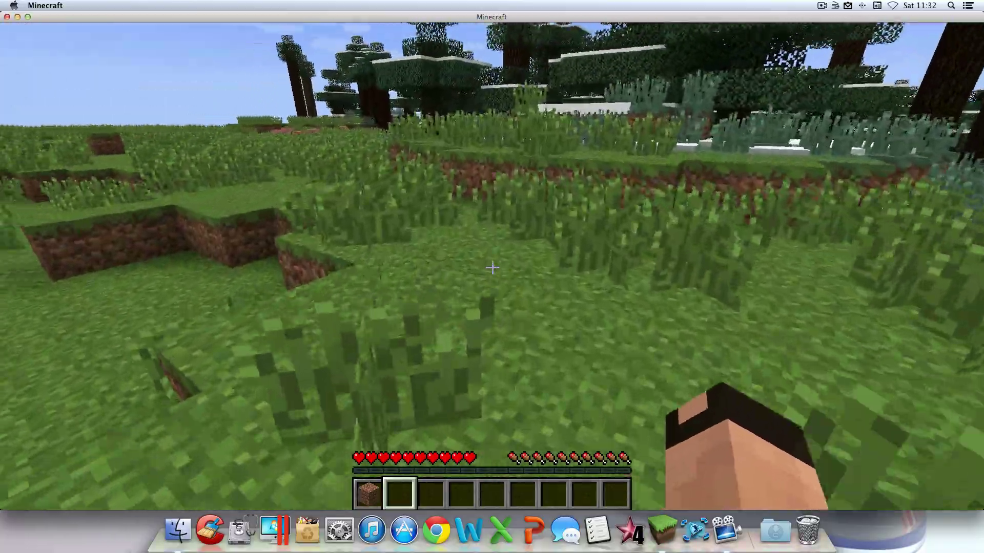
pyautogui.press('q')
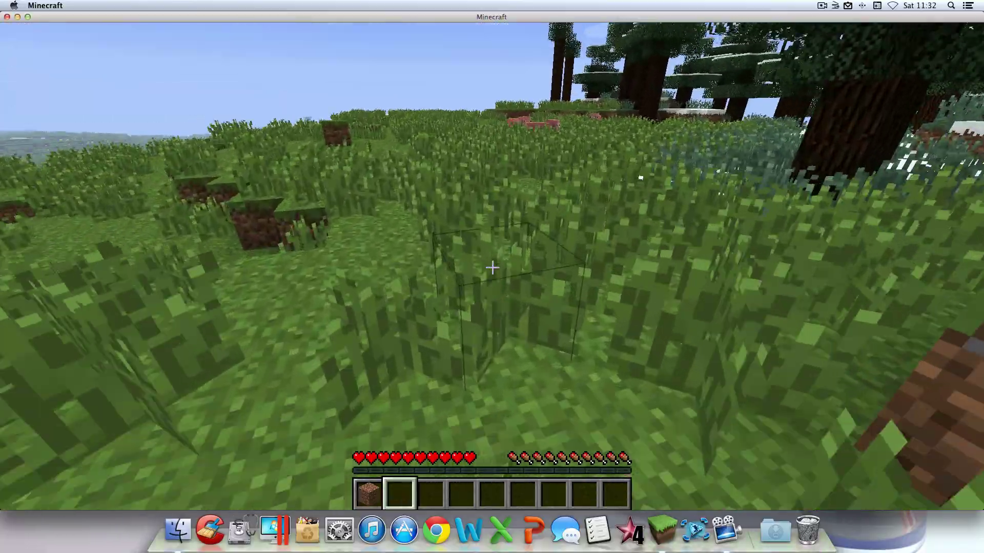